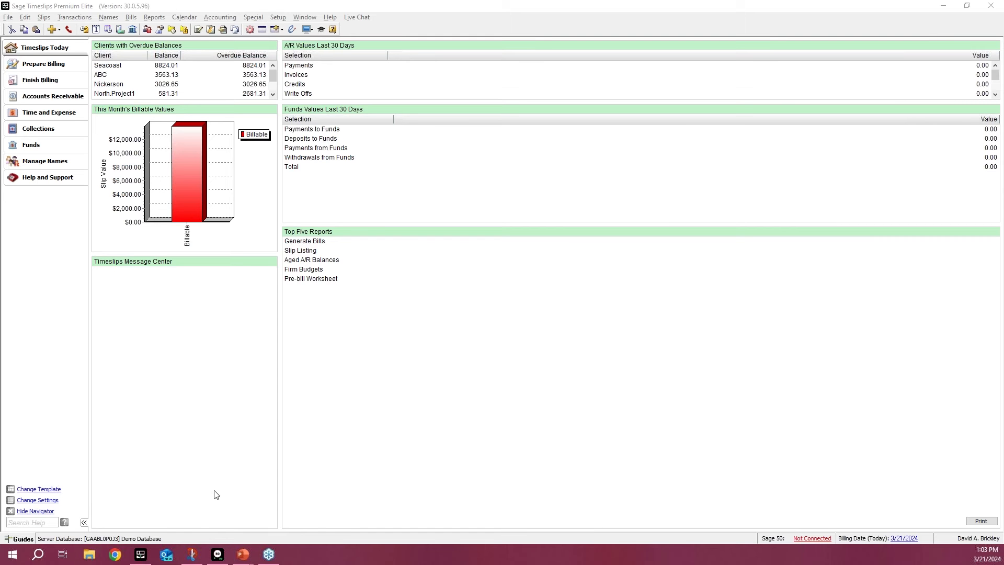
Step: Change the enhanced navigator template to Timekeeper in the personal preferences
left_click(230, 353)
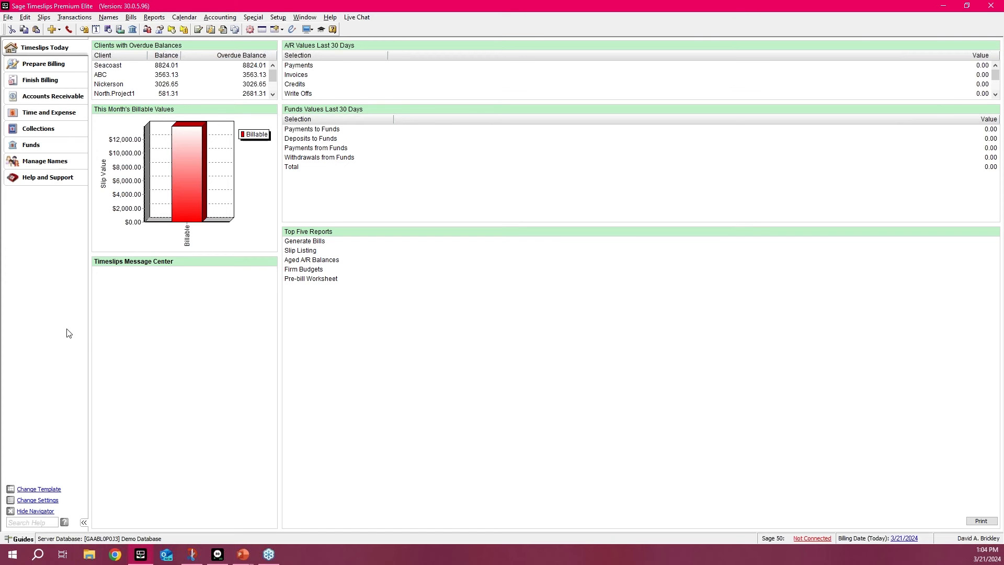
left_click(37, 491)
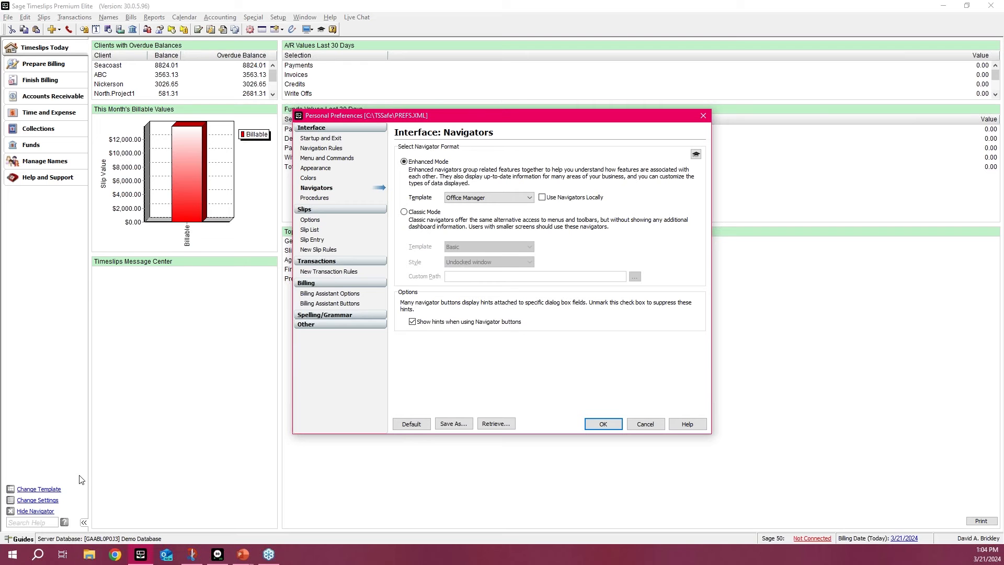
left_click(529, 199)
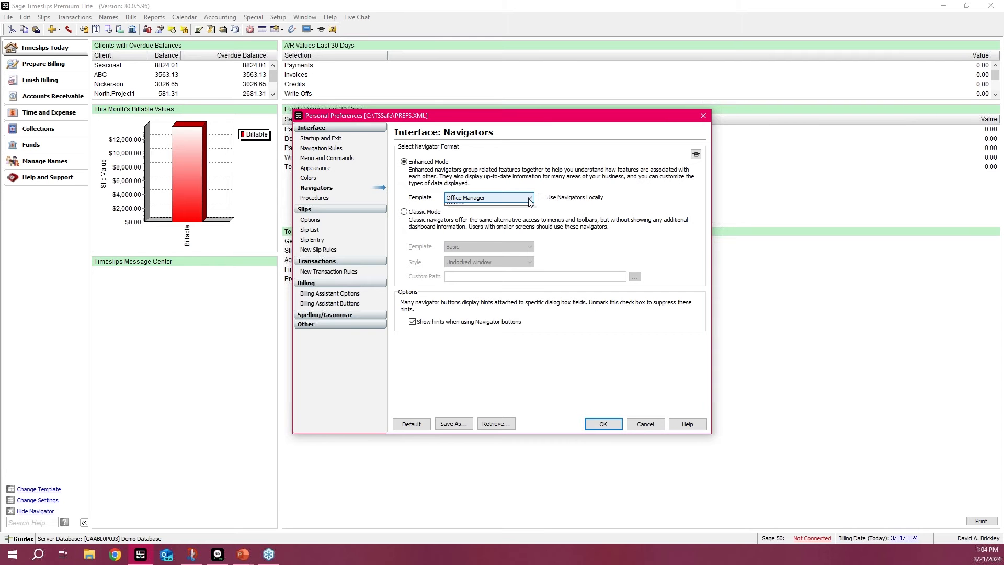
left_click(529, 200)
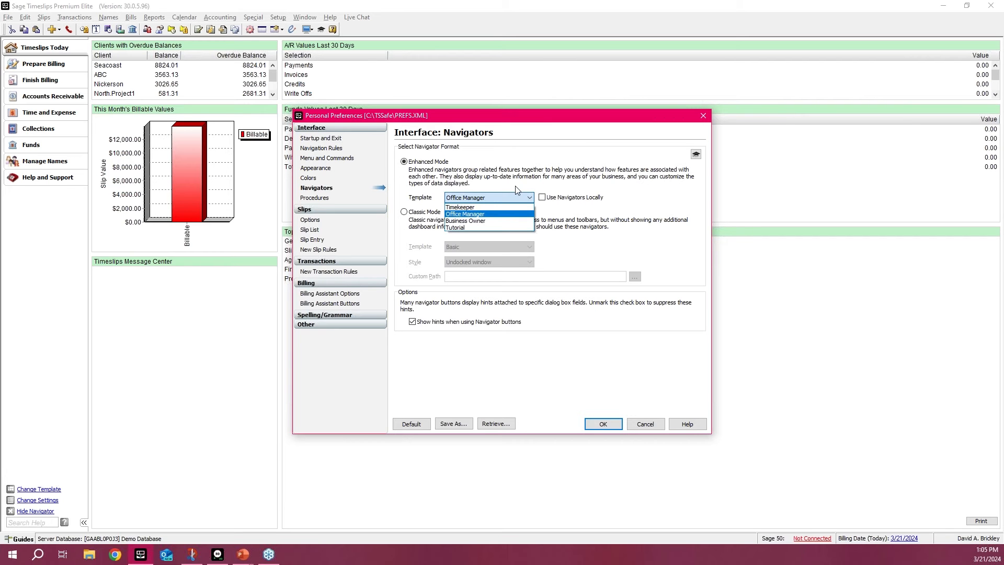
left_click(497, 208)
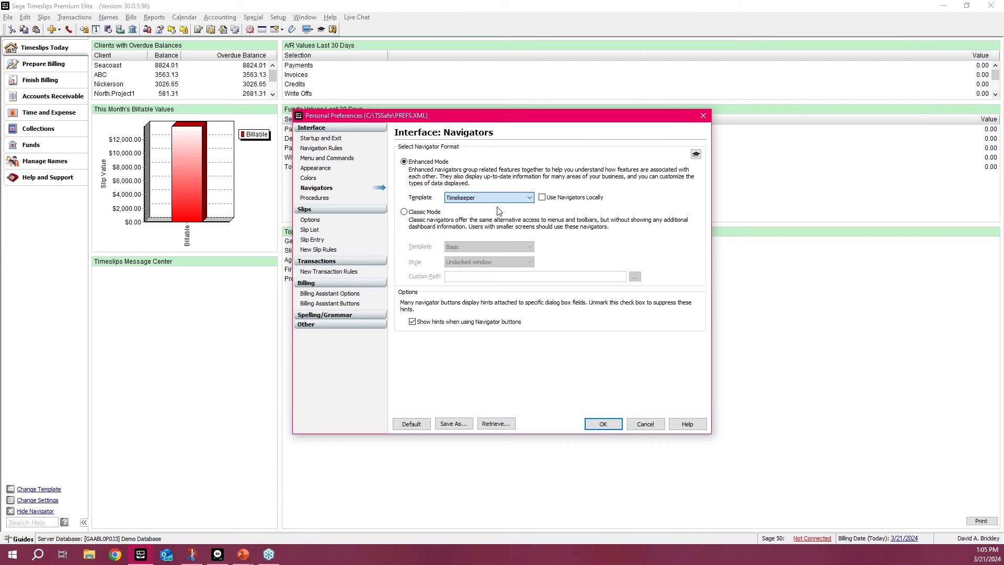
left_click(600, 423)
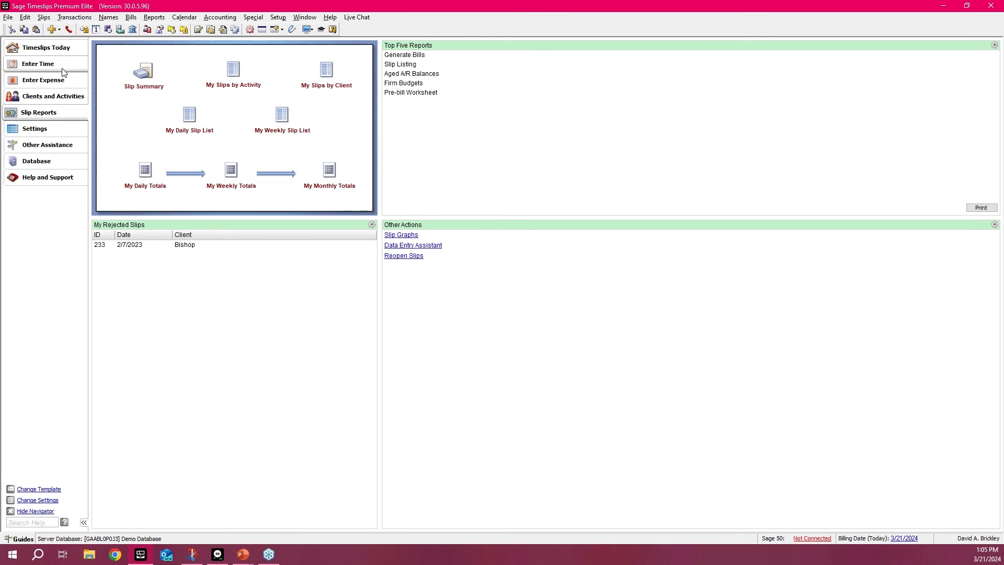
Step: Look through the Timekeeper template's Enter Time, Enter Expense, and Clients and Activities navigators
left_click(61, 67)
left_click(62, 83)
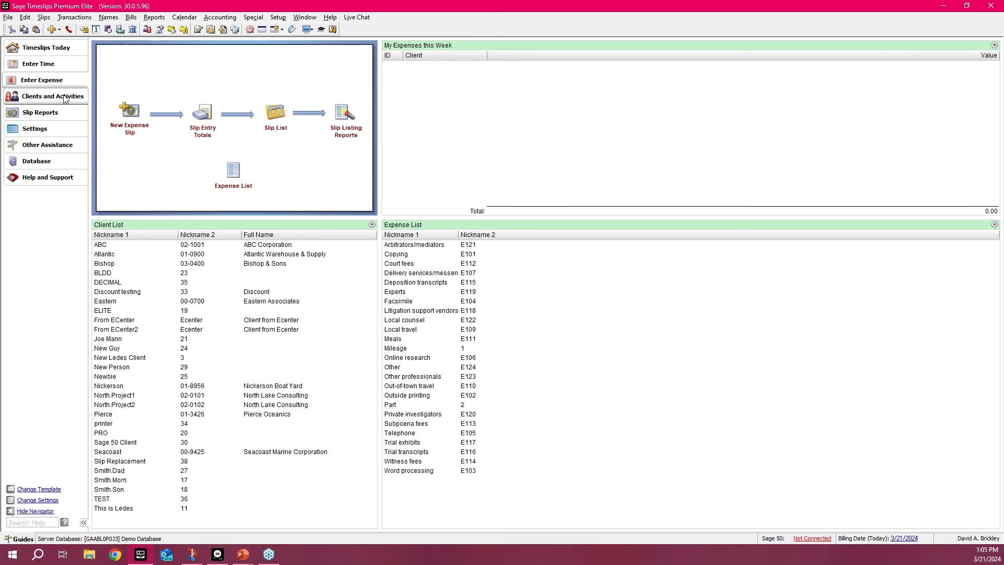
left_click(65, 93)
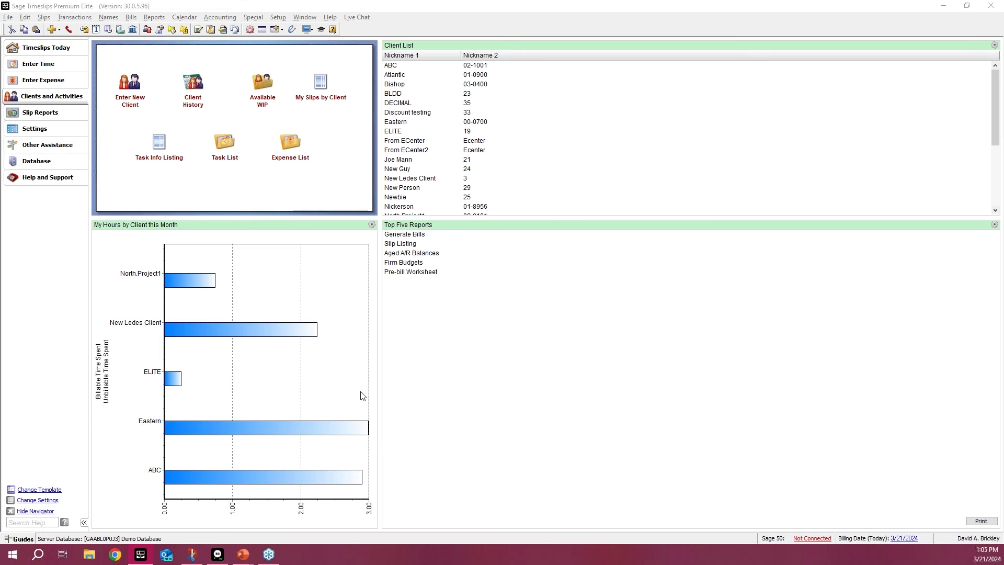
Step: Change the enhanced navigator template to Business Owner and apply the preferences
left_click(512, 198)
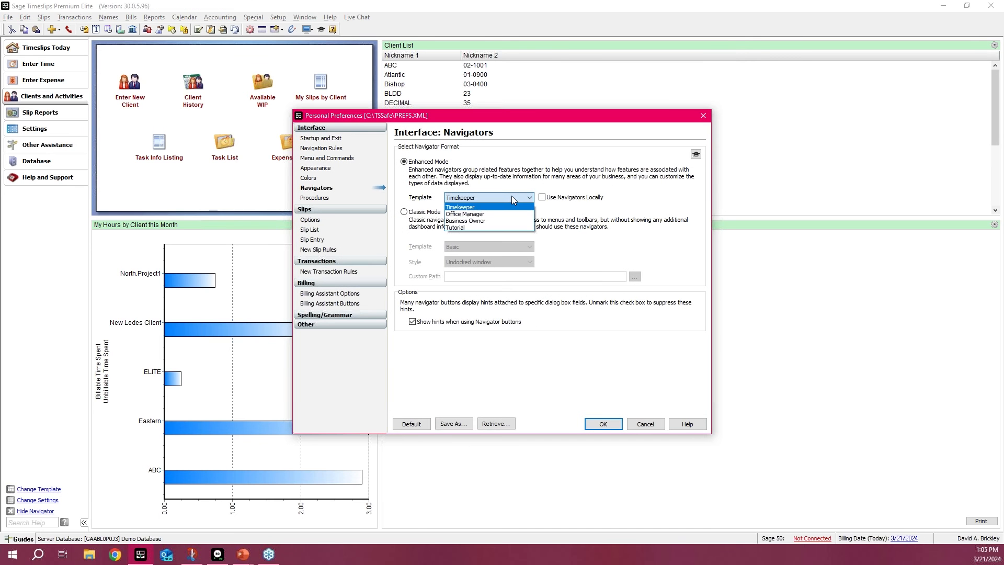
left_click(497, 222)
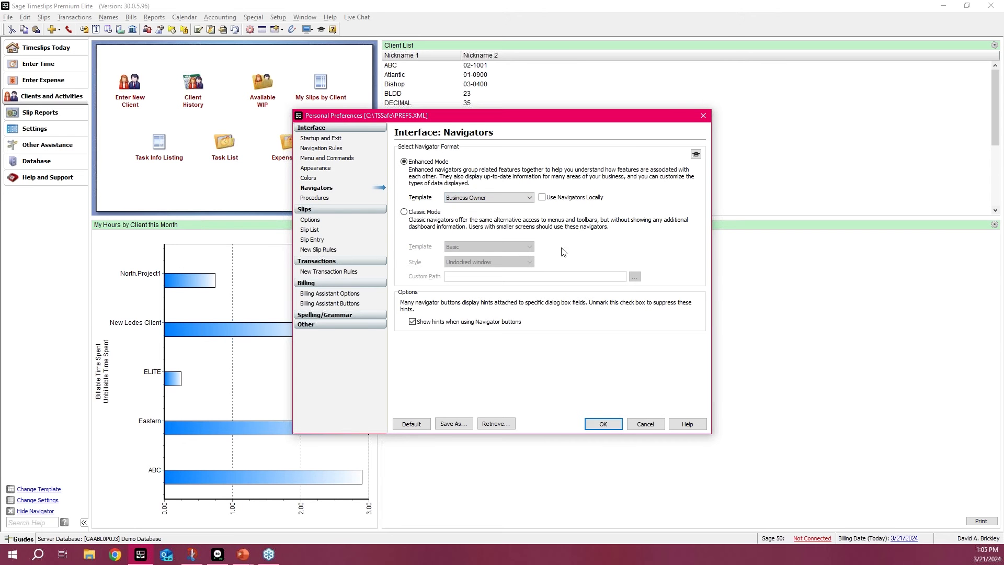
left_click(604, 425)
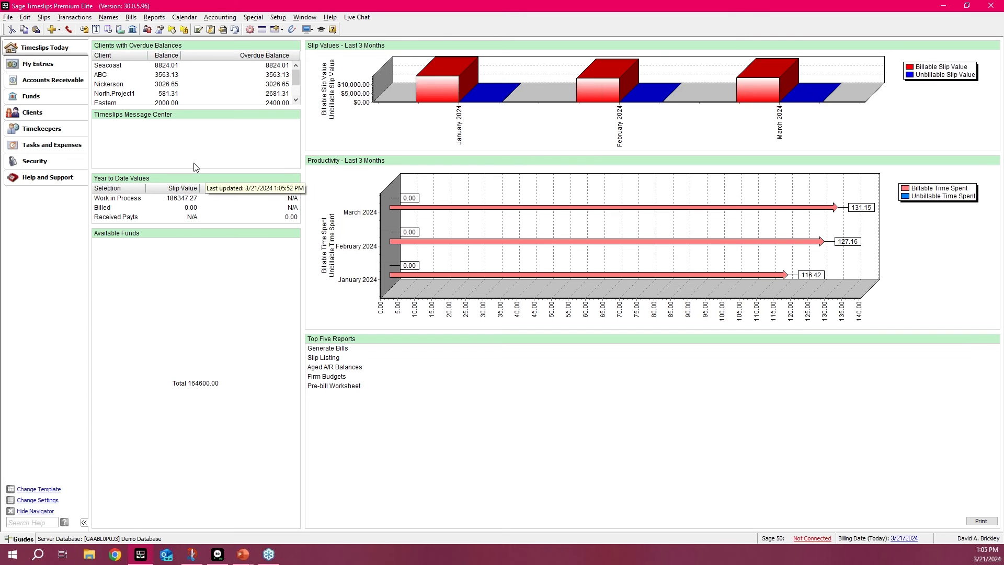
Step: Look through the Business Owner template's My Entries, Accounts Receivable and Funds navigators
left_click(53, 66)
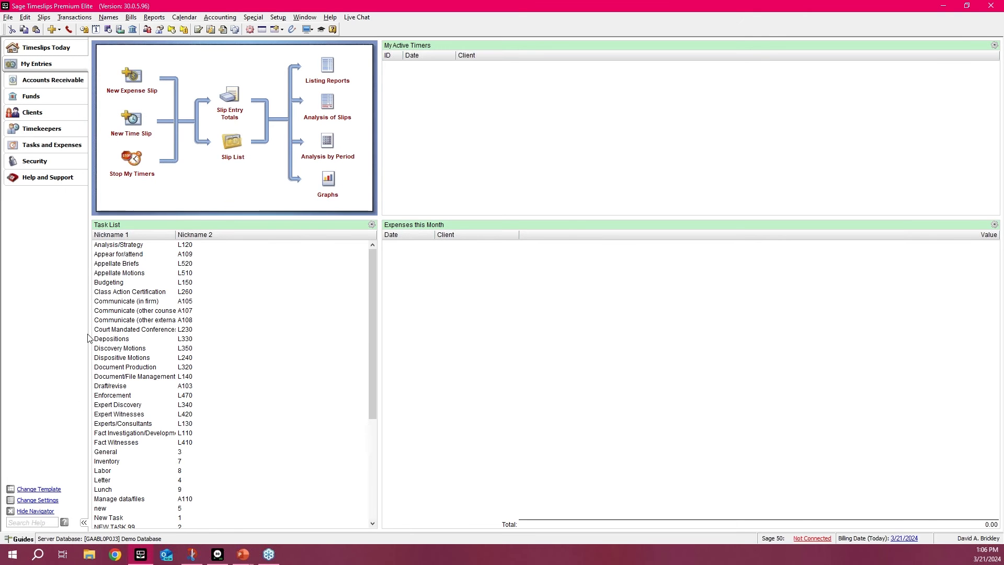
left_click(55, 79)
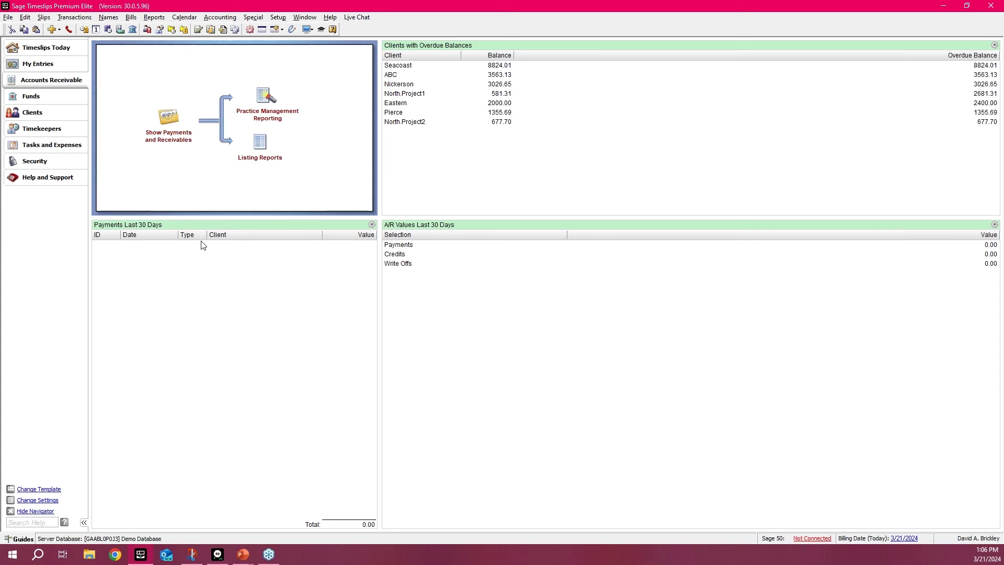
left_click(39, 97)
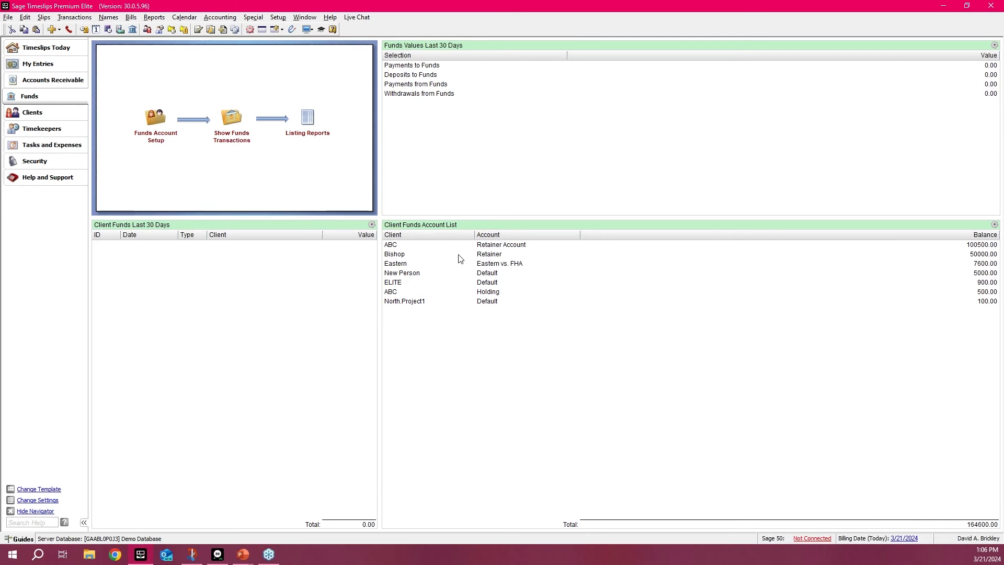
Step: Change the enhanced navigator template to Tutorial and apply the preferences
left_click(33, 488)
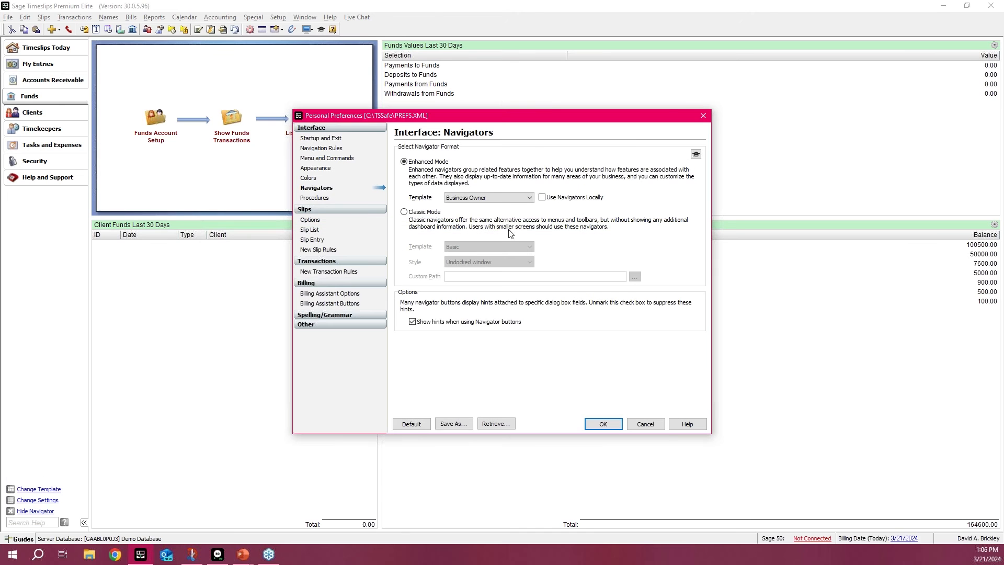
left_click(529, 201)
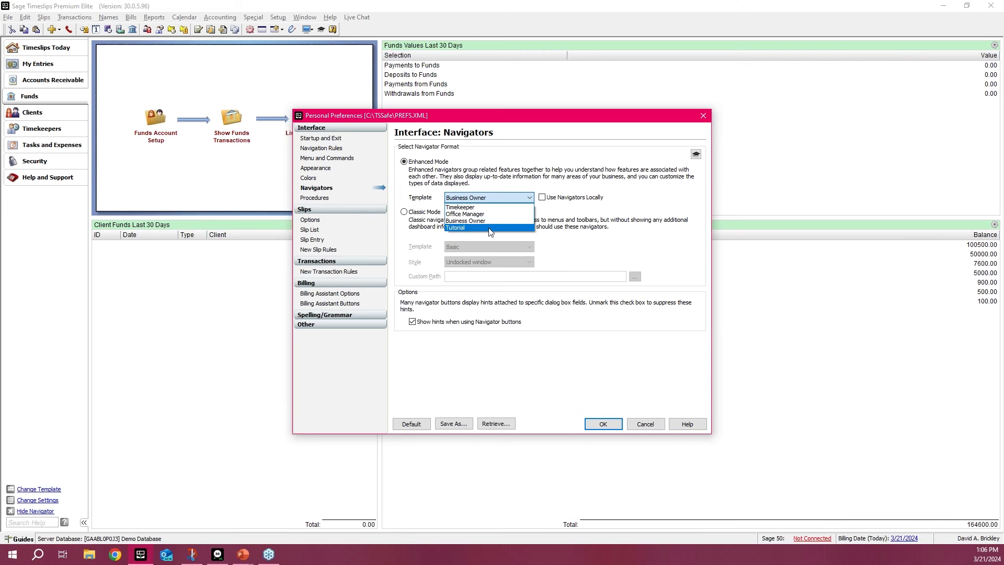
left_click(490, 229)
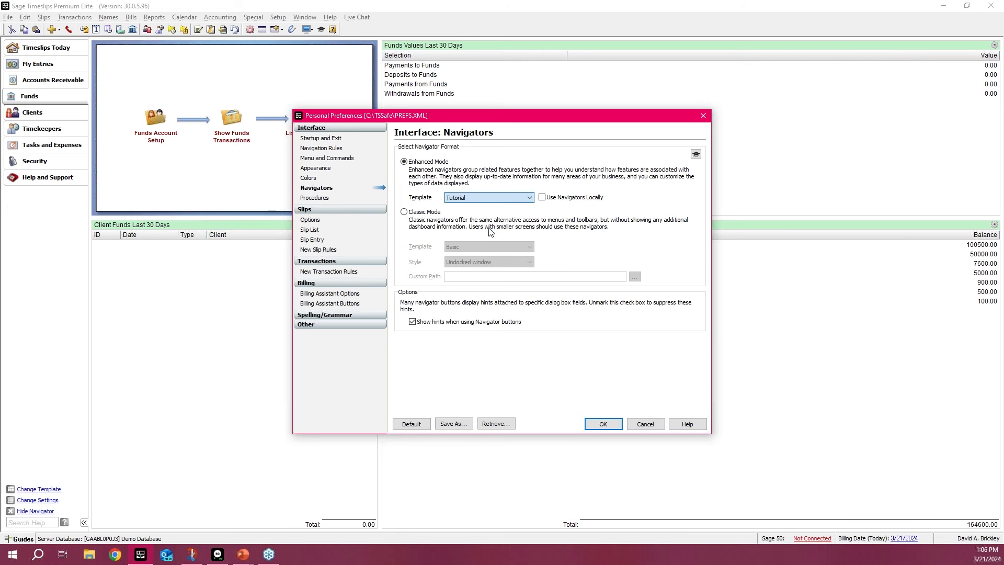
left_click(601, 423)
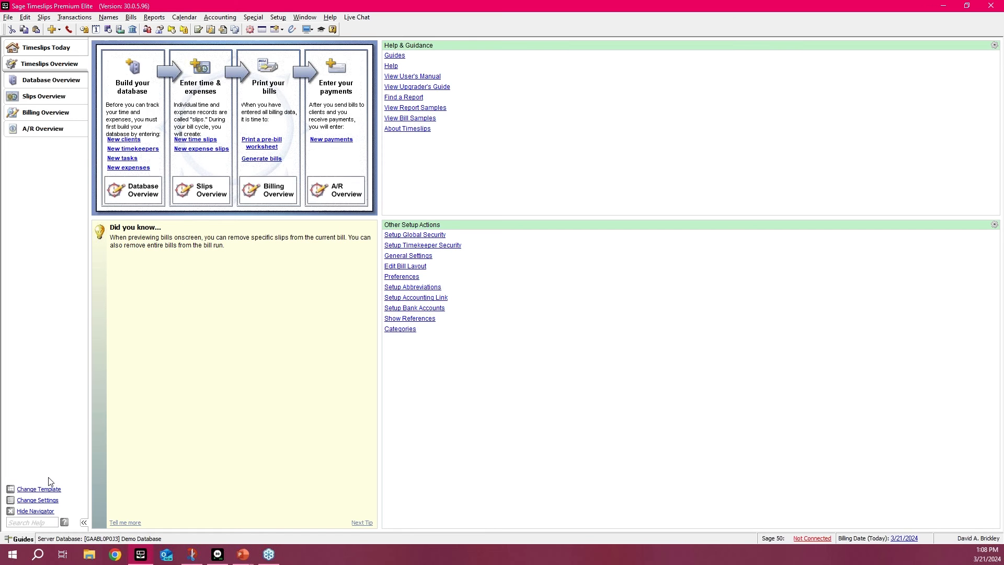
Step: Set the enhanced navigator template back to Office Manager and apply the preferences
left_click(38, 489)
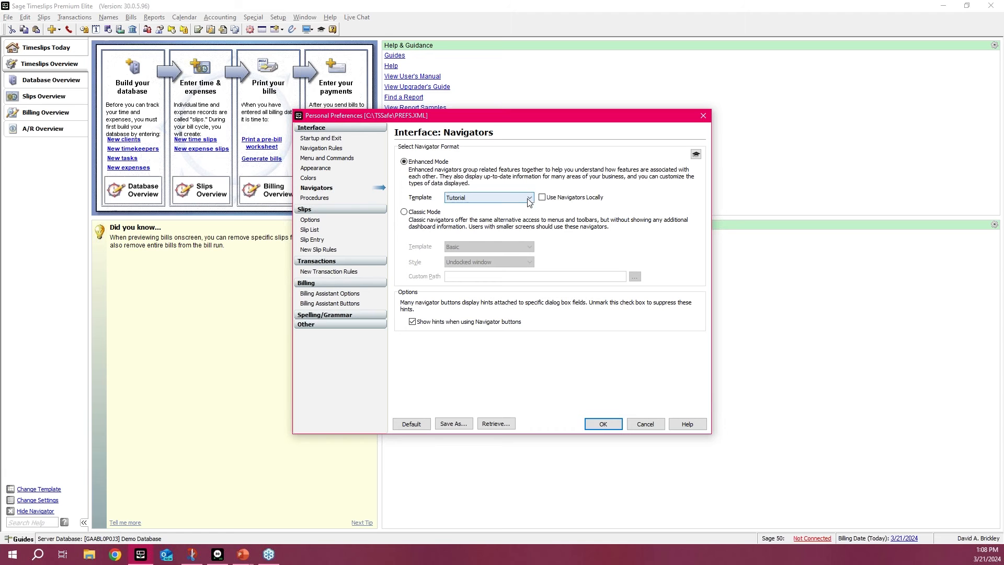
left_click(529, 198)
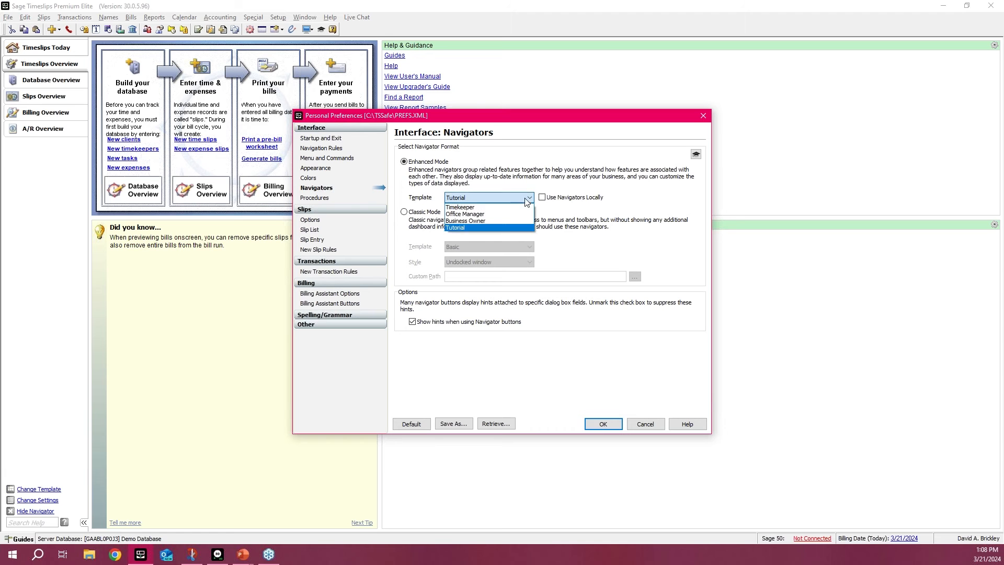
left_click(498, 215)
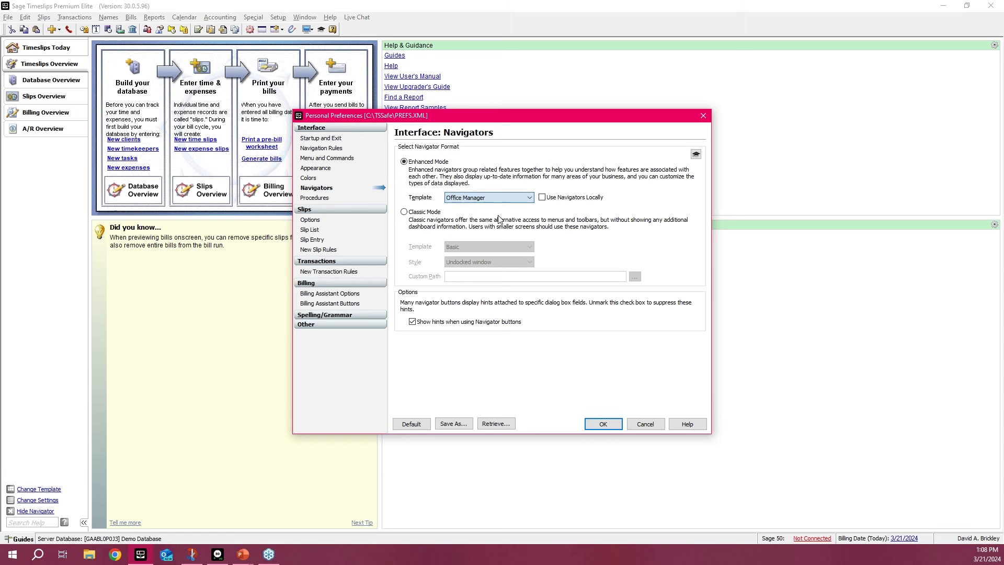
left_click(610, 426)
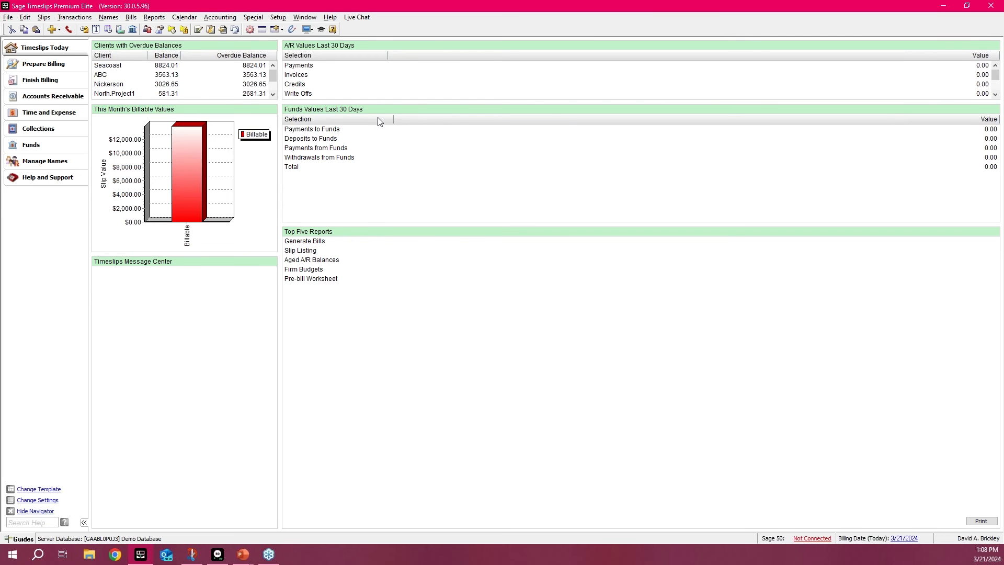
Step: On the Prepare Billing navigator, open the Client List section options and examine the available update intervals
left_click(78, 68)
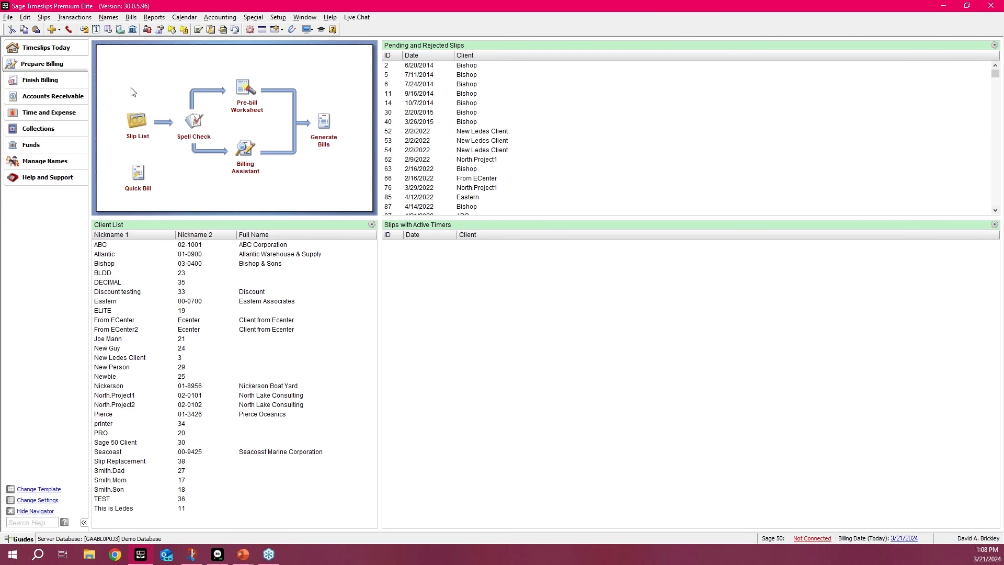
left_click(371, 226)
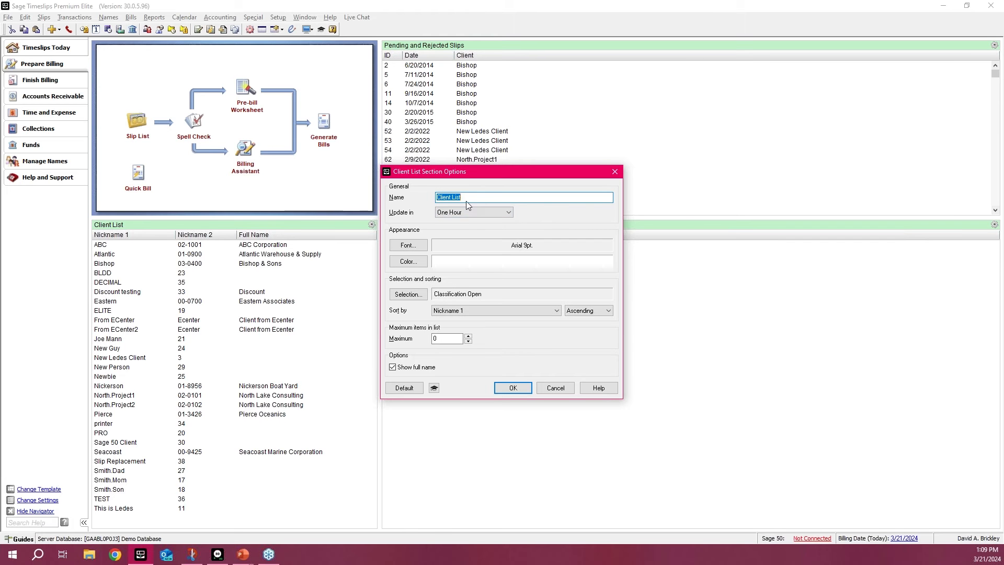
left_click(483, 198)
left_click(509, 212)
left_click(510, 212)
left_click(510, 212)
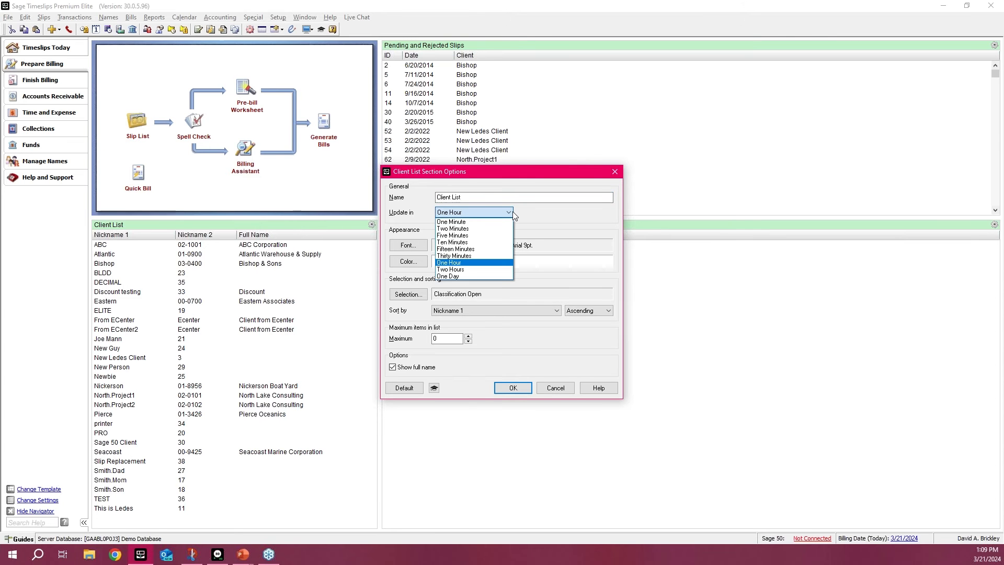
left_click(515, 214)
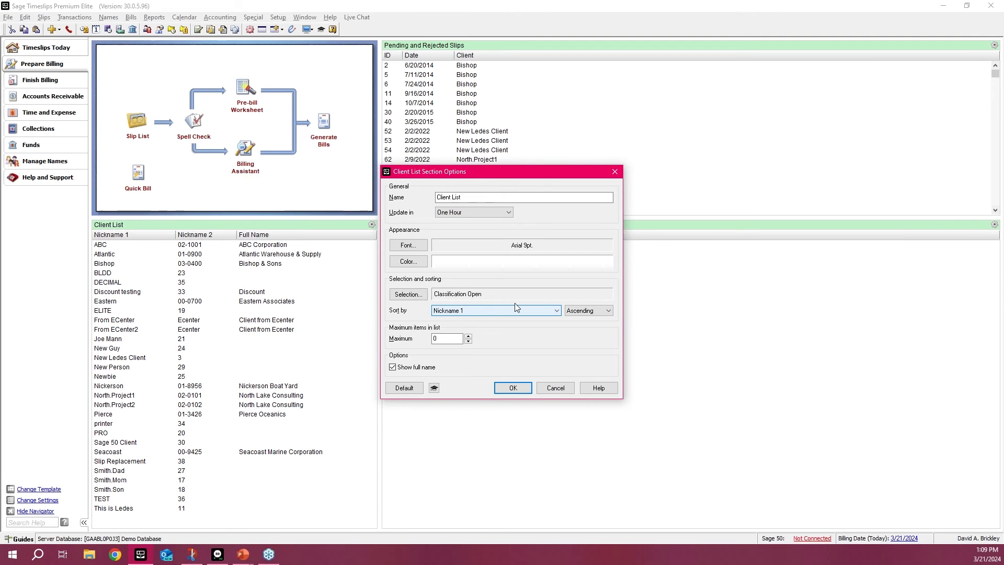
Step: Examine all the filter fields available for the Client List section's selection, and discard the section options
left_click(407, 294)
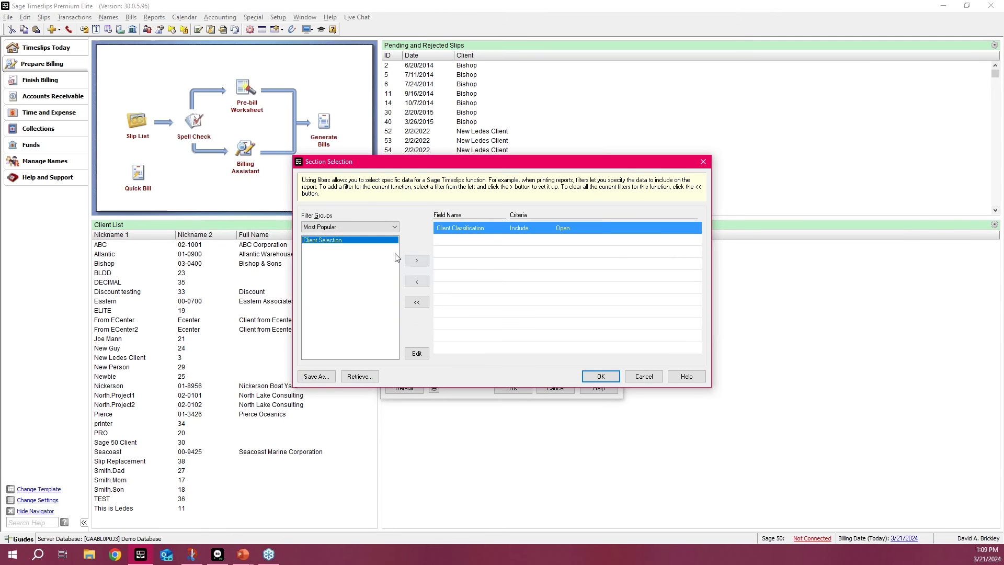
left_click(383, 228)
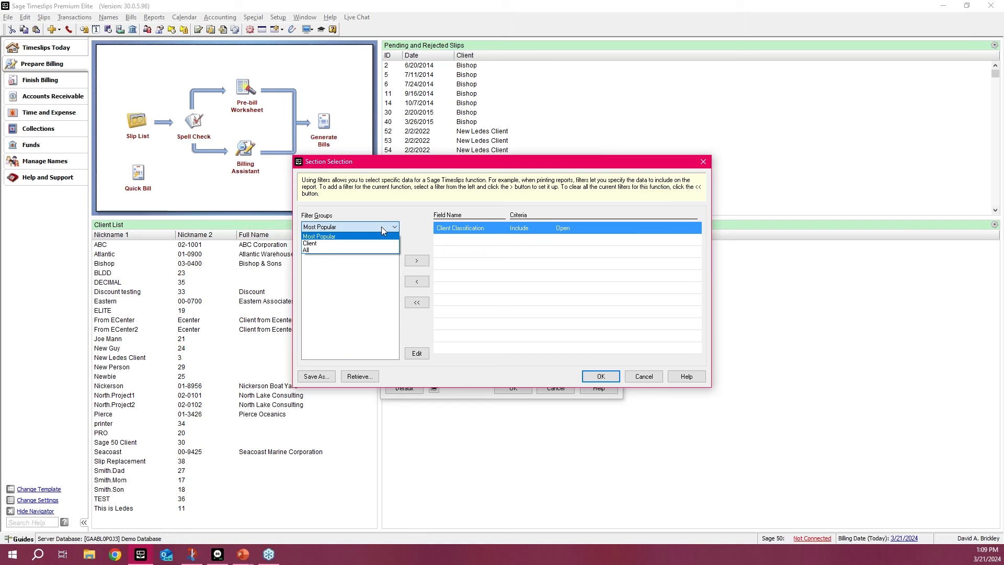
left_click(334, 250)
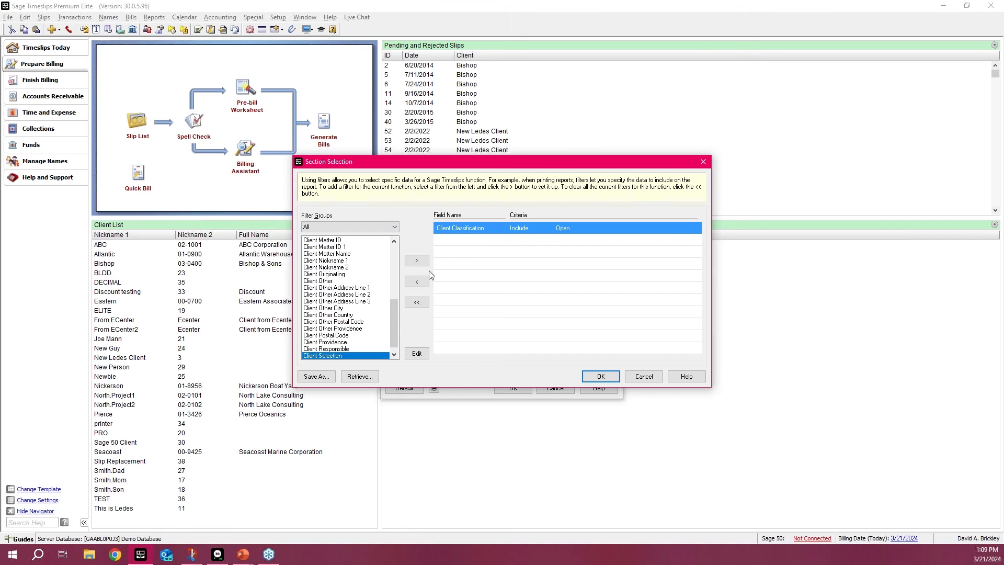
left_click(601, 377)
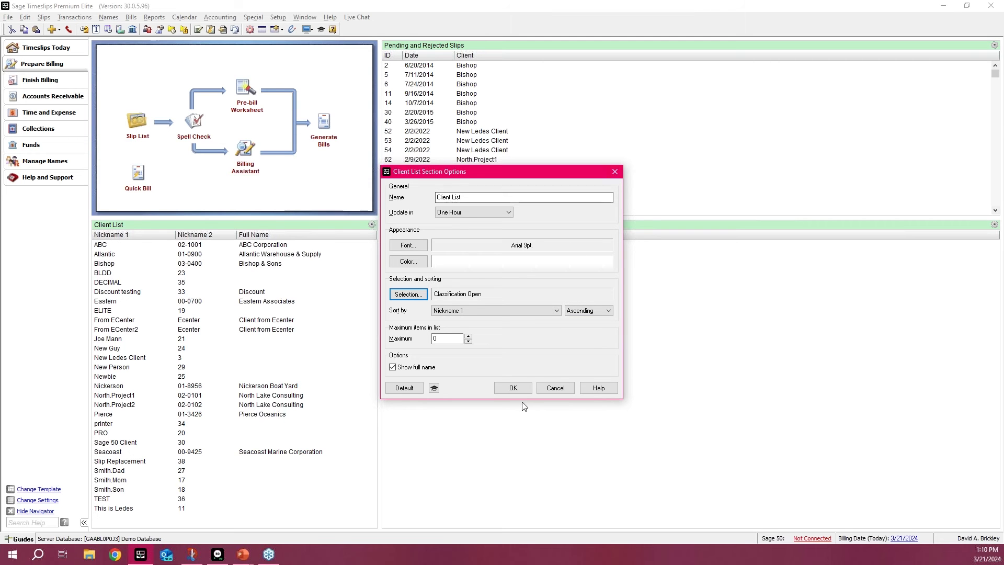
left_click(546, 388)
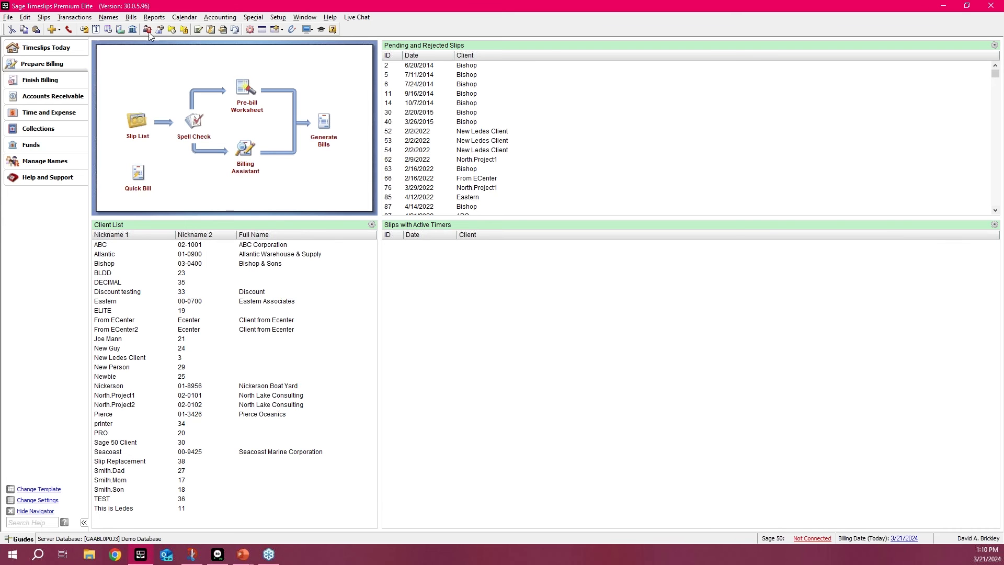
Step: Open the budgets, start a new firm budget with no breakdown, and examine its hours and costs value fields
left_click(110, 18)
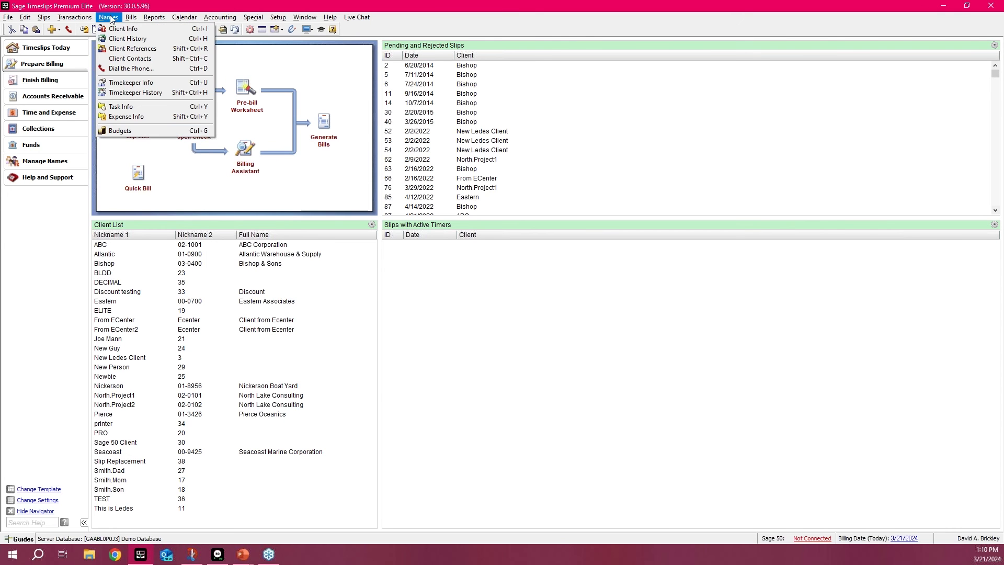
left_click(121, 132)
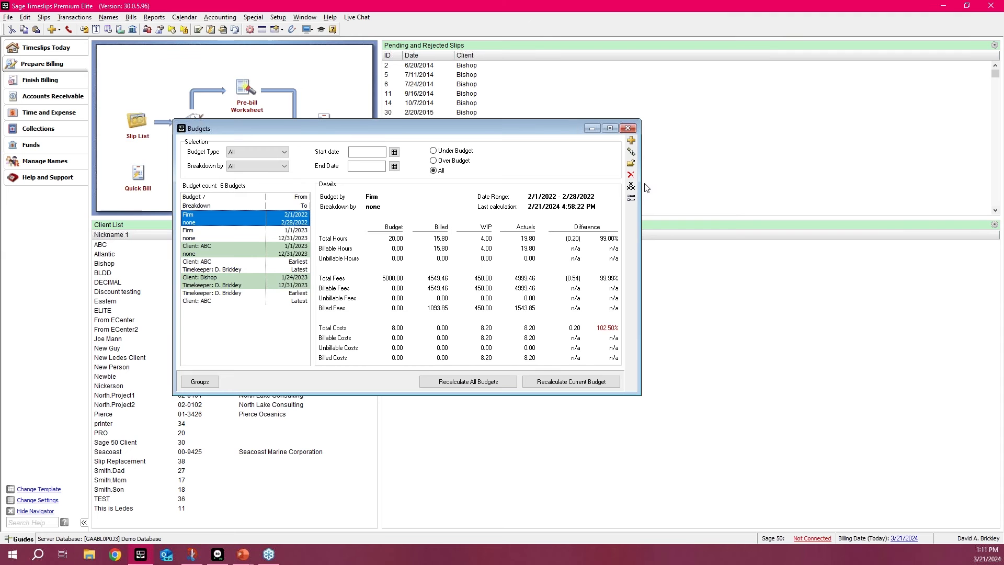
left_click(631, 140)
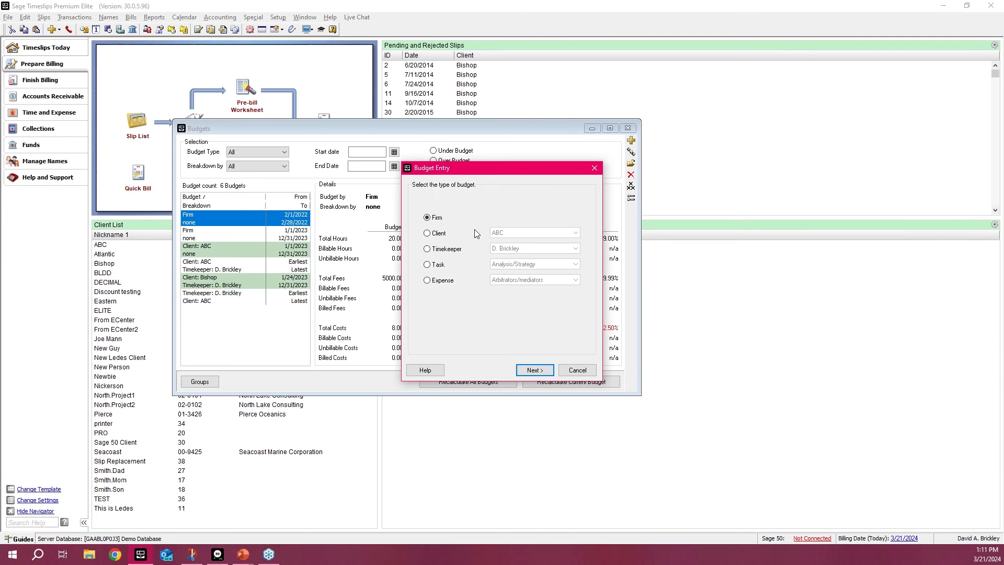
left_click(532, 370)
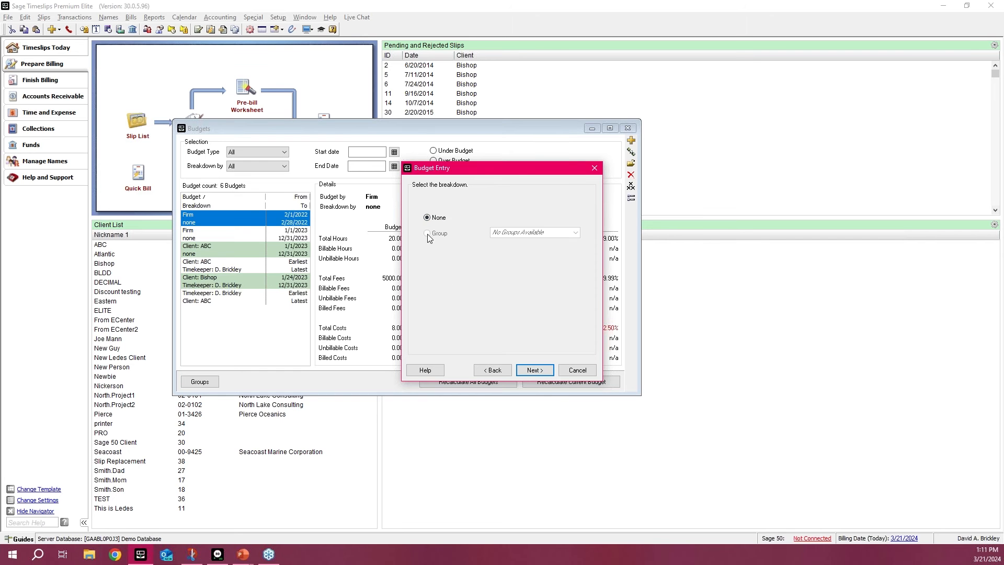
left_click(533, 371)
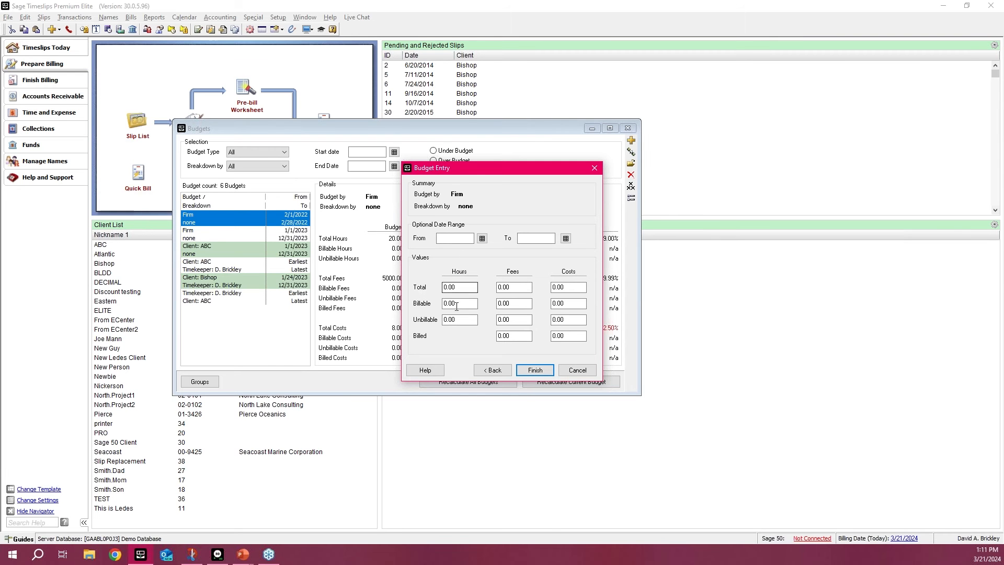
left_click(473, 287)
left_click(570, 288)
left_click(491, 371)
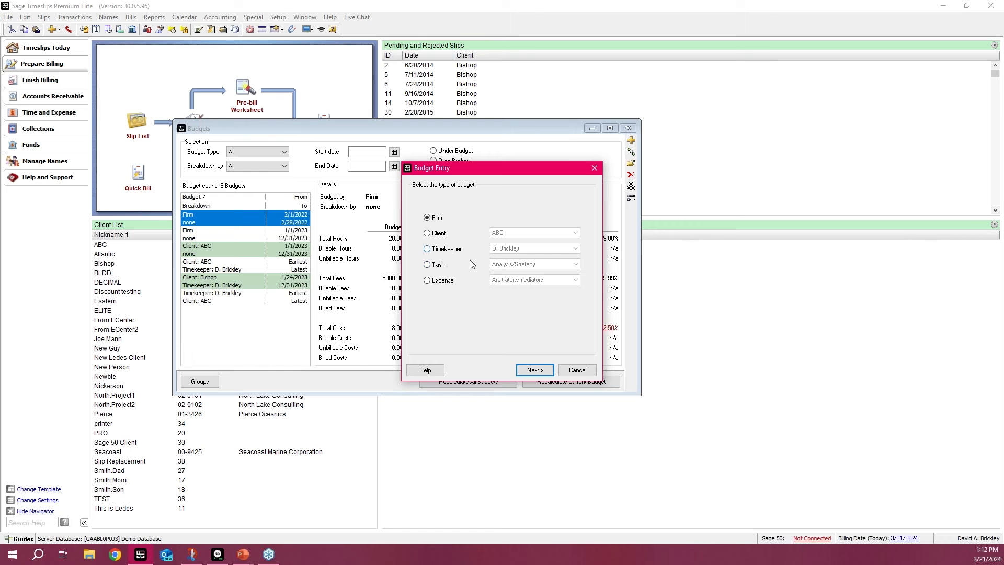
Step: Compare the Client, Timekeeper, Task and Expense budget types in the new budget entry
left_click(439, 236)
left_click(441, 252)
left_click(441, 252)
left_click(438, 268)
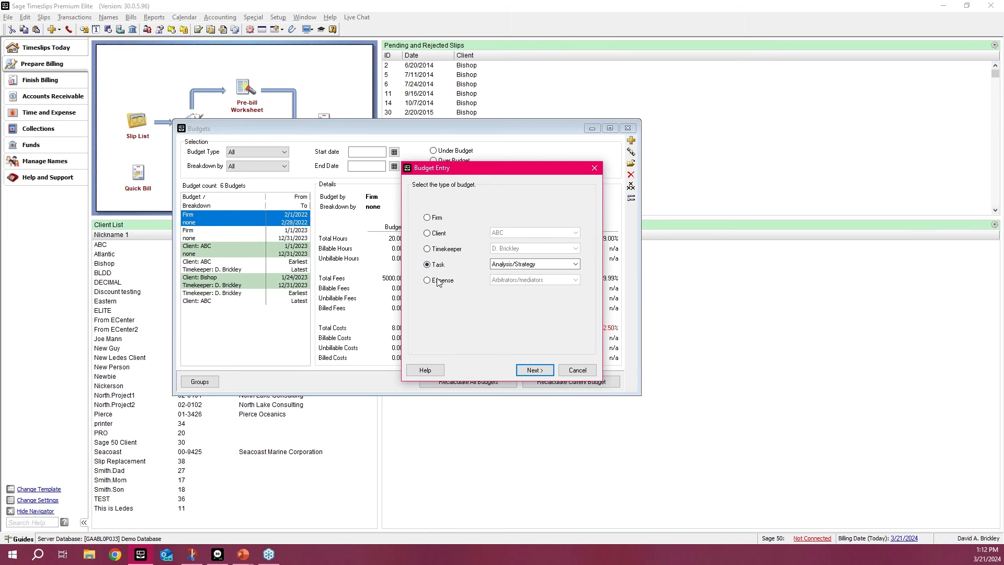
left_click(439, 281)
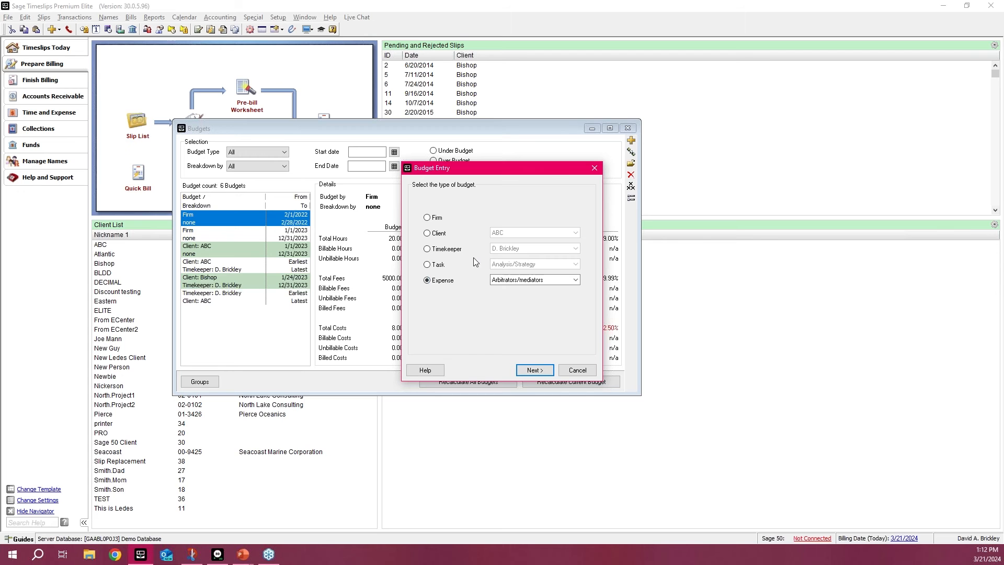
Step: Walk through a budget entry for client Atlantic with no breakdown, and discard the entry
left_click(446, 232)
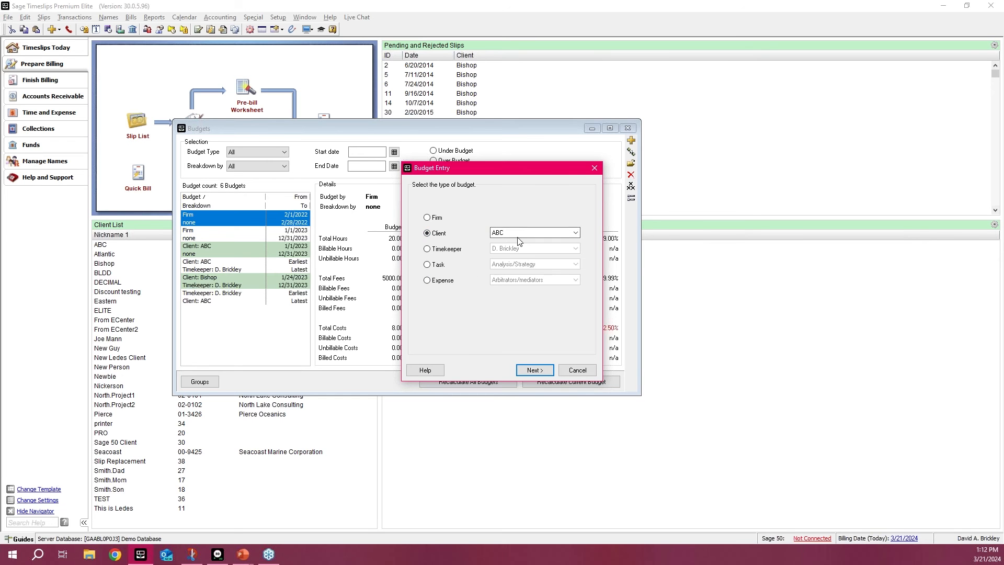
left_click(538, 234)
left_click(537, 233)
left_click(537, 233)
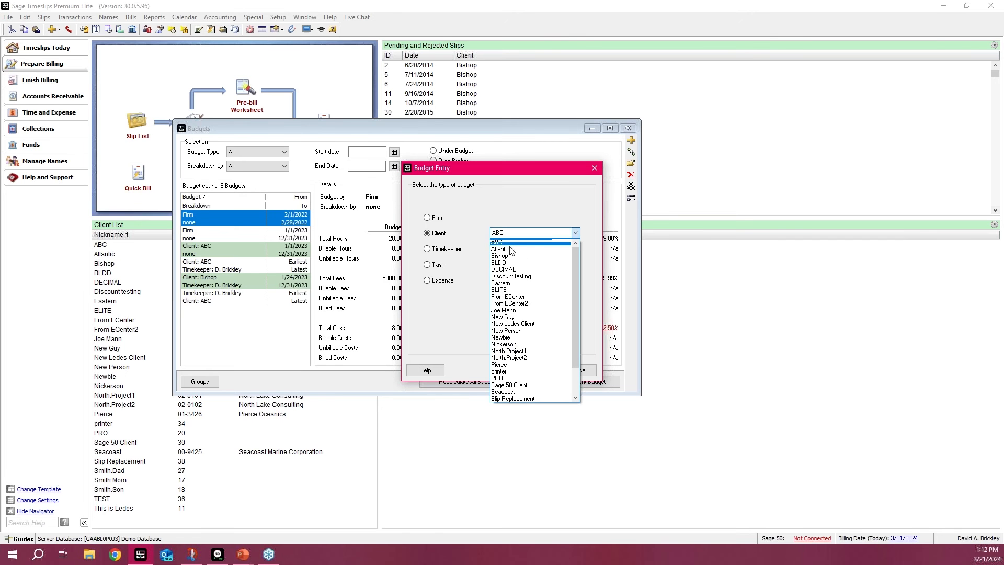
left_click(517, 249)
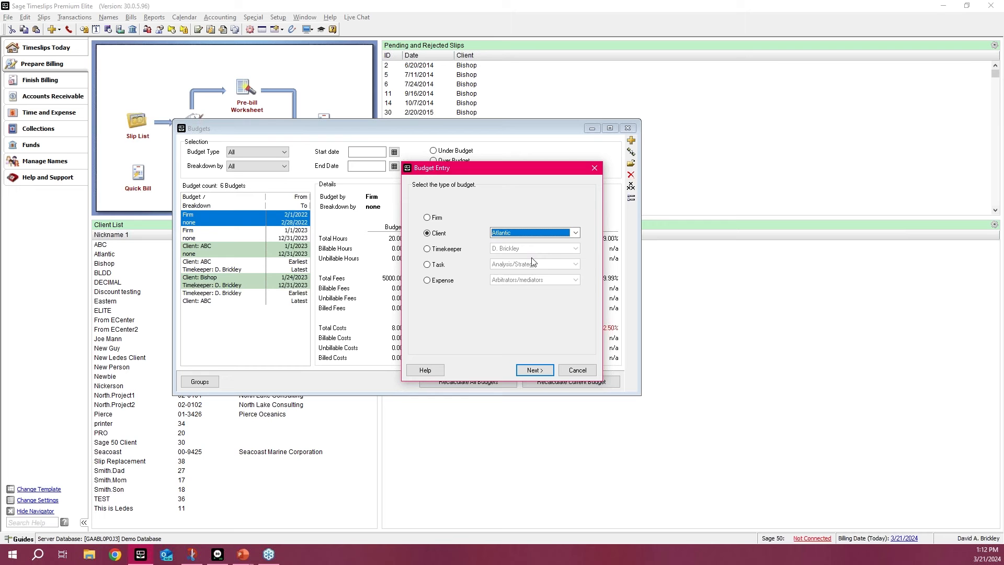
left_click(541, 369)
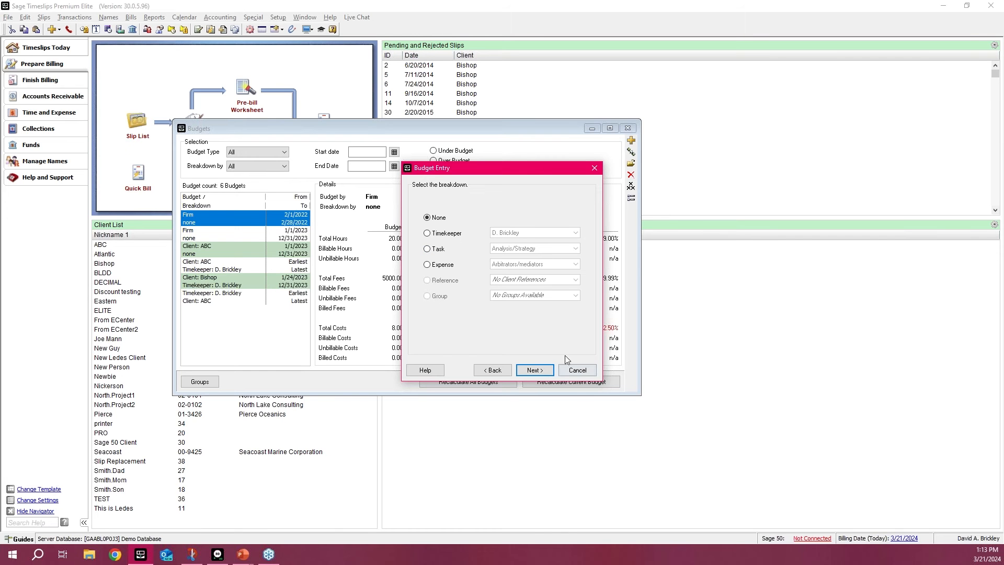
left_click(543, 371)
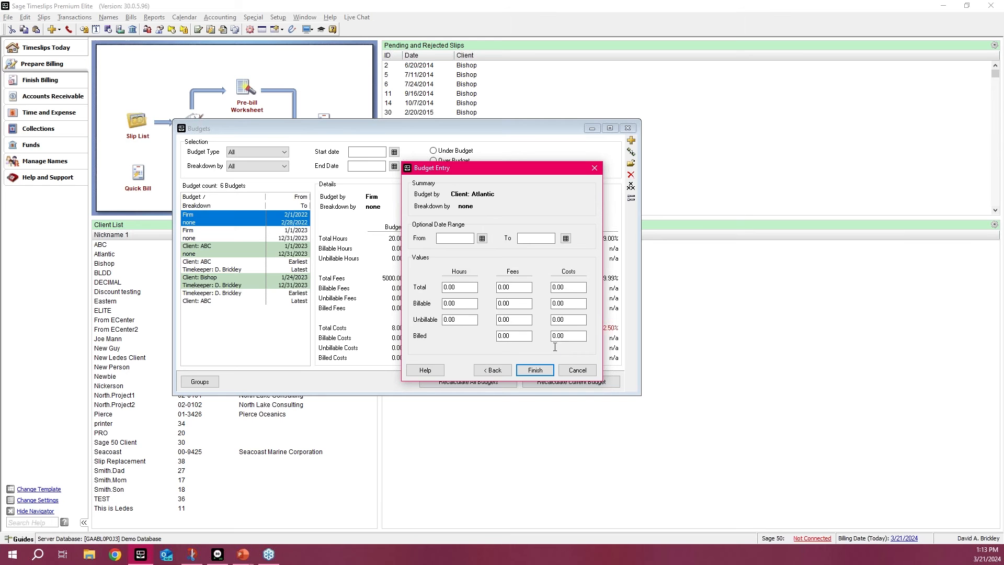
left_click(491, 370)
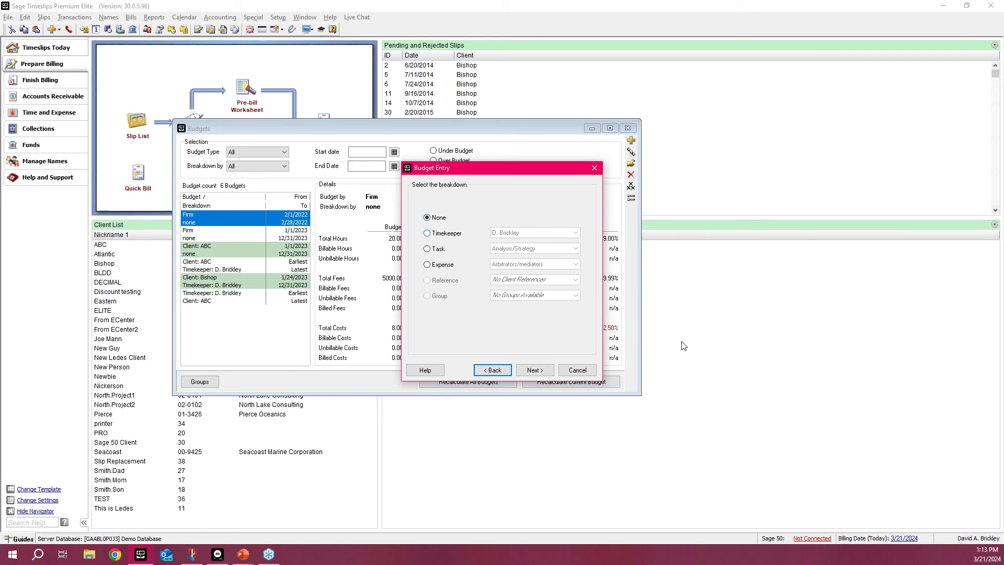
left_click(578, 370)
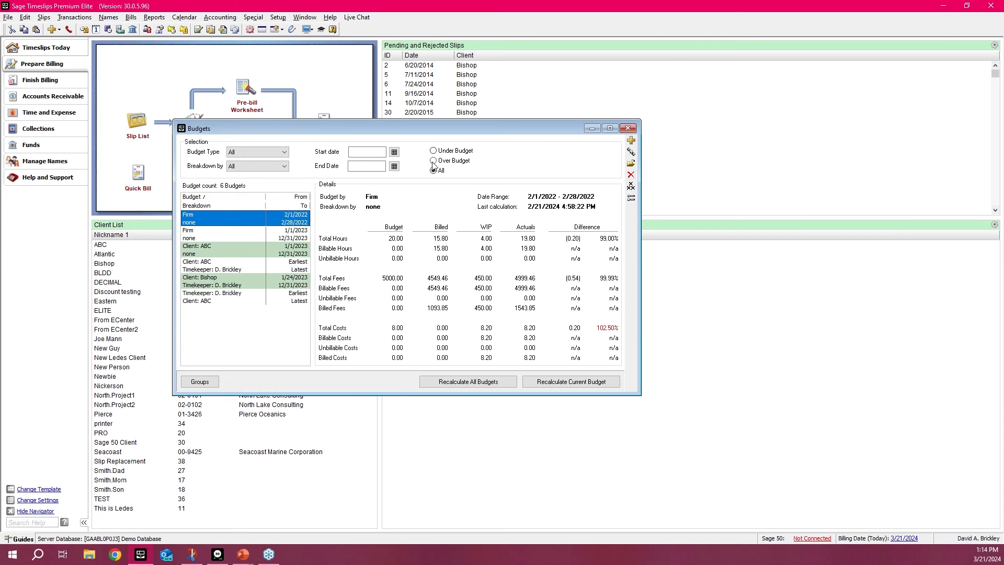
Step: Review the 2023 ABC client budget and the timekeeper budget broken down by client ABC, and close the budgets
left_click(257, 251)
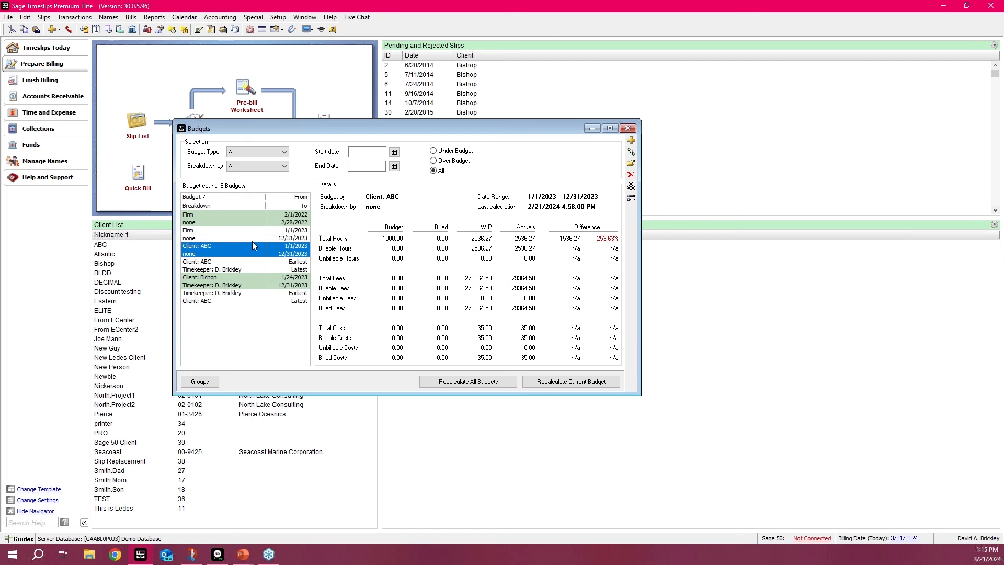
left_click(240, 295)
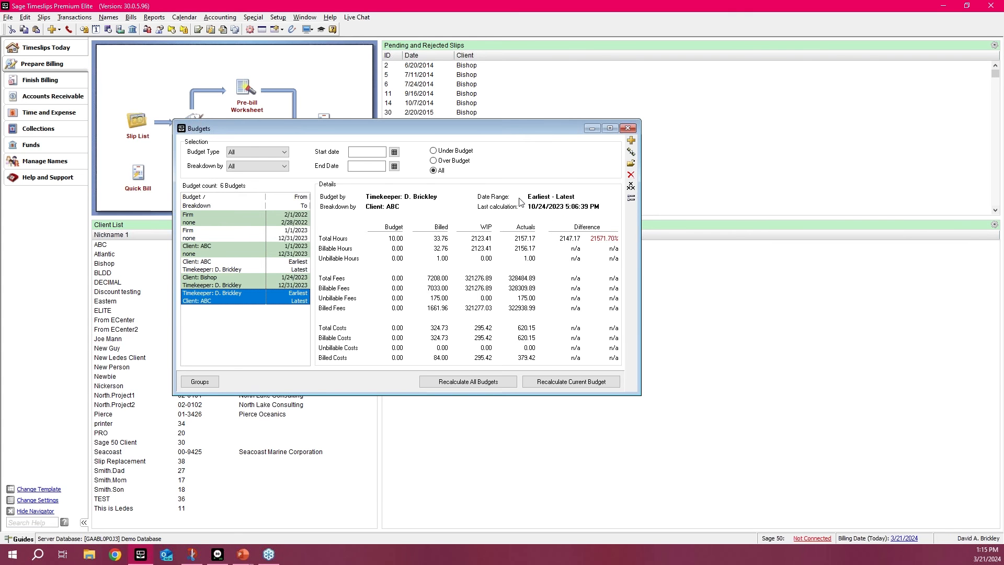
left_click(627, 128)
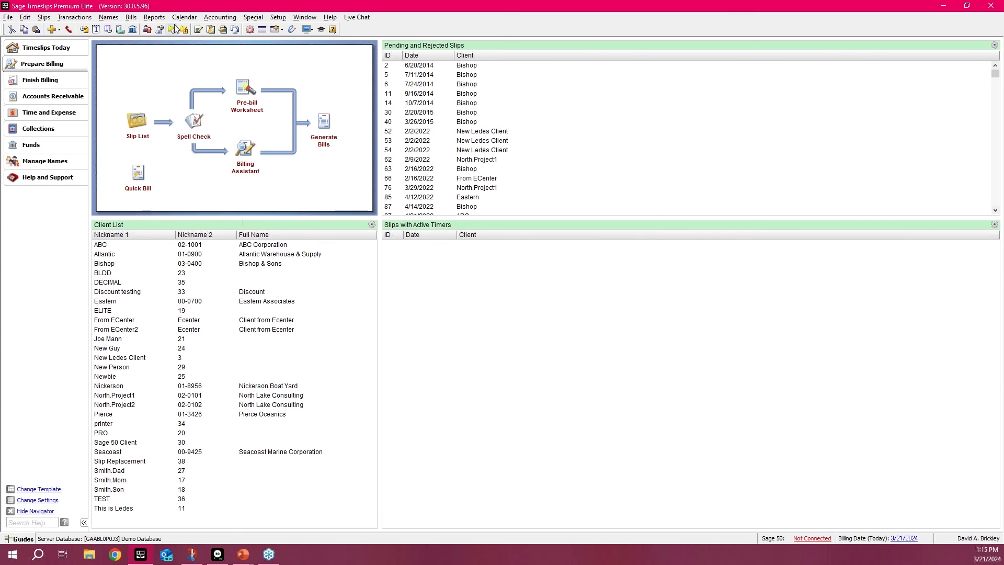
Step: Search the report list for "budget" and examine the Firm Budgets report among the budget reports
left_click(154, 17)
left_click(160, 29)
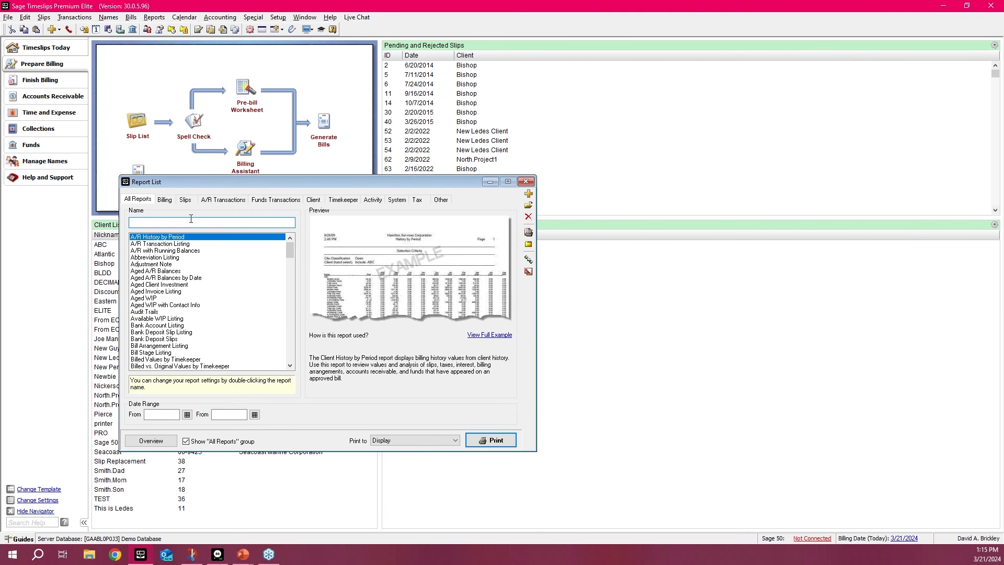
type("budget")
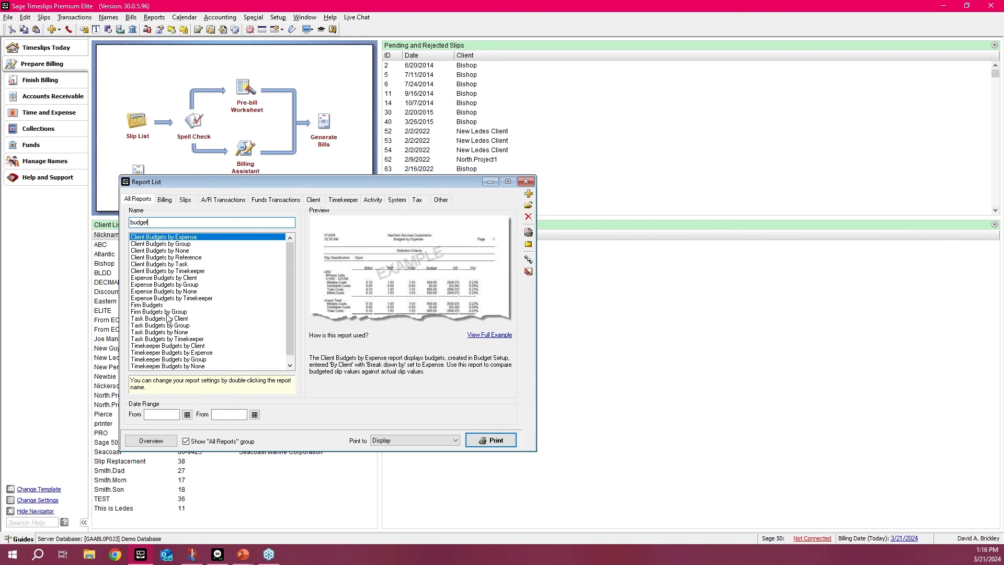
left_click(157, 312)
left_click(158, 304)
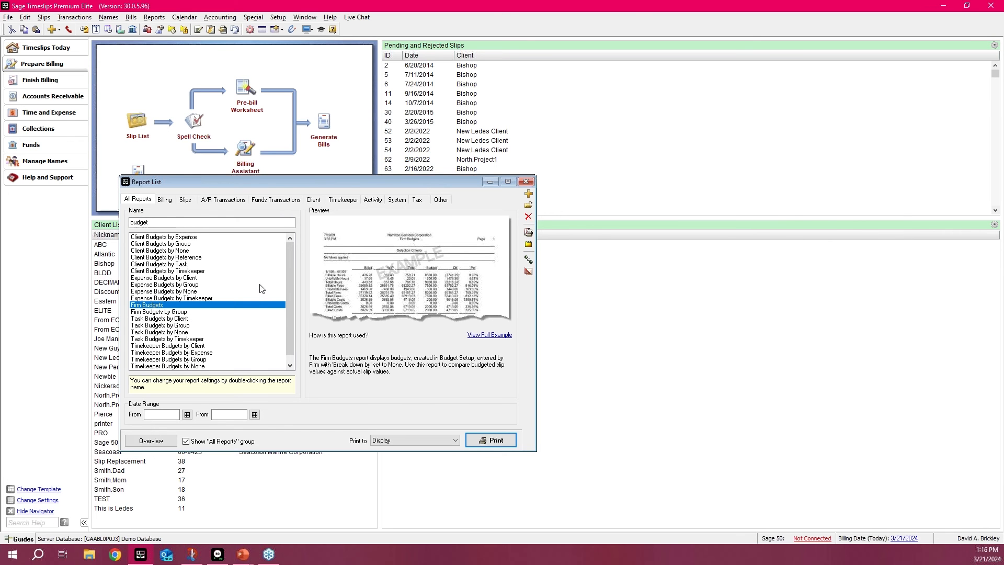
scroll(276, 281, "down", 1)
scroll(272, 282, "up", 1)
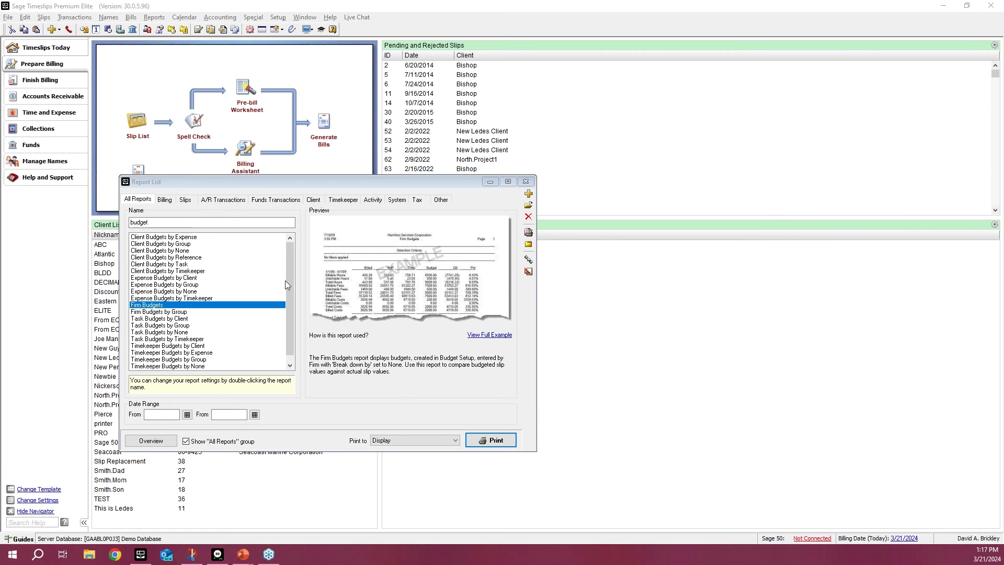
Step: Examine the selection filters of the A/R Transaction Listing report, and close the report and the report list
left_click(223, 199)
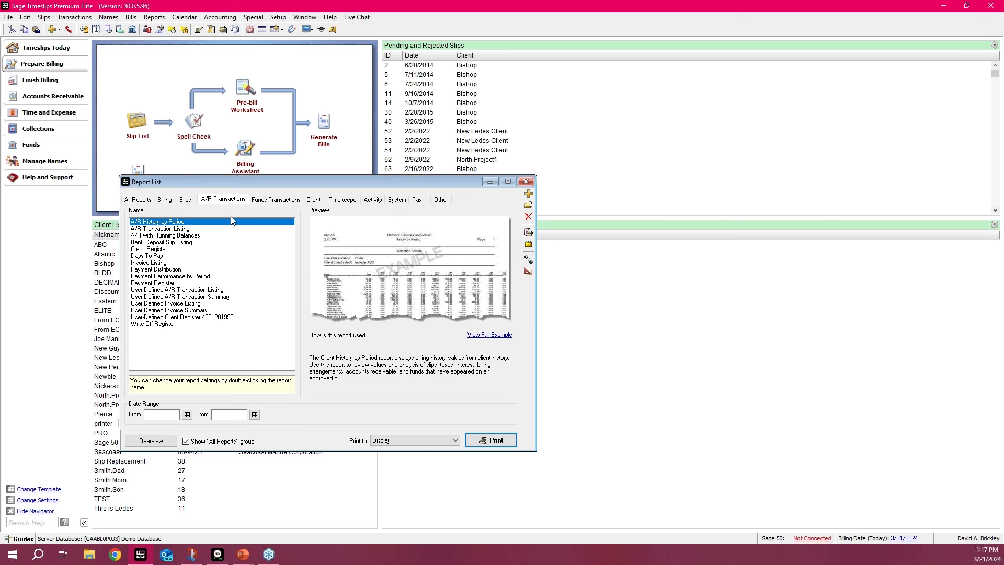
left_click(185, 231)
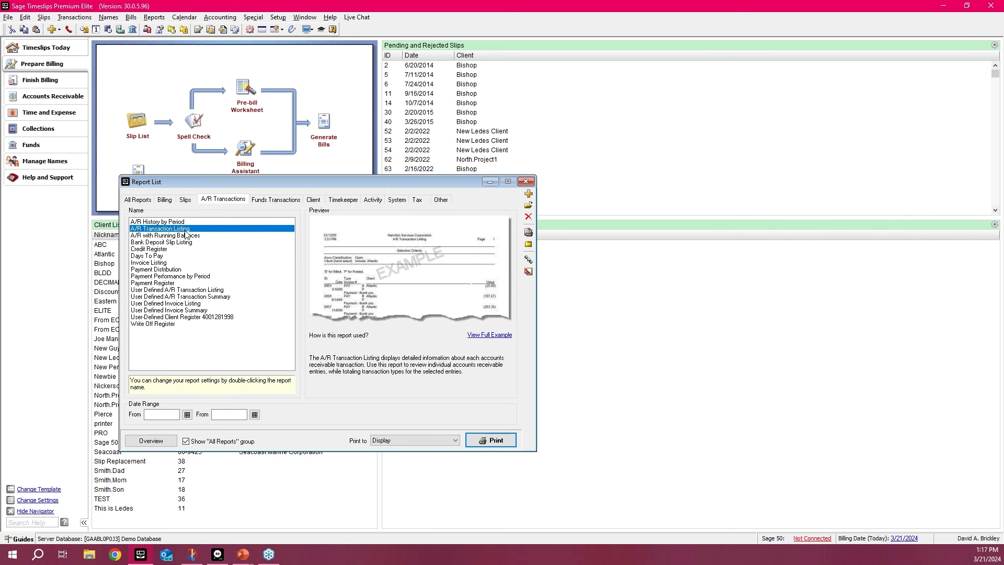
double_click(182, 229)
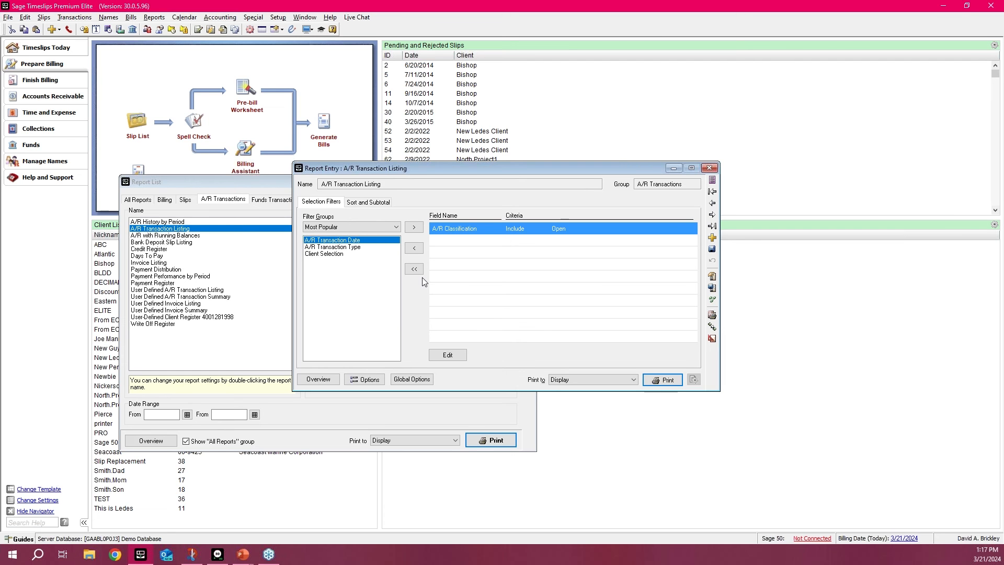
key("Escape")
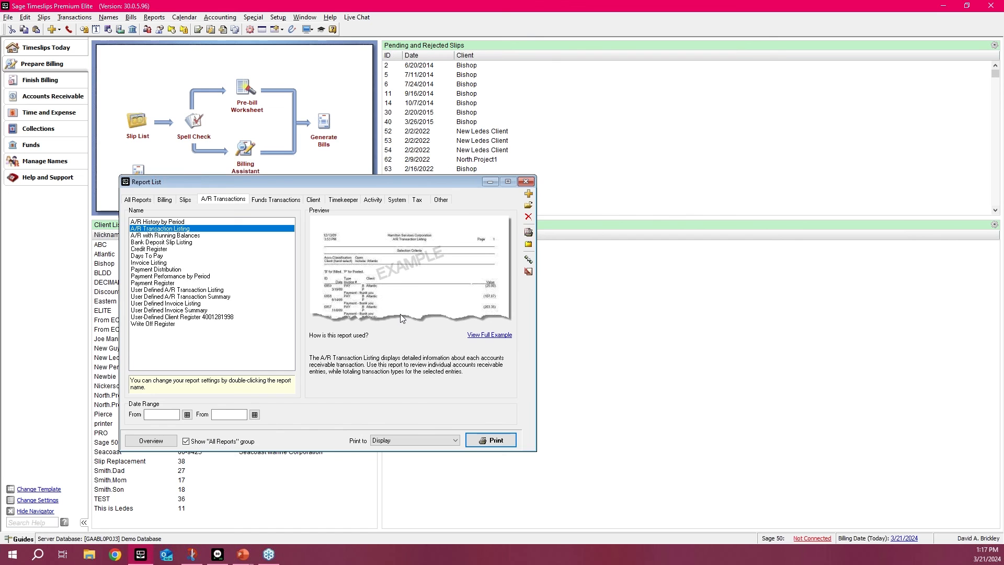
key("Escape")
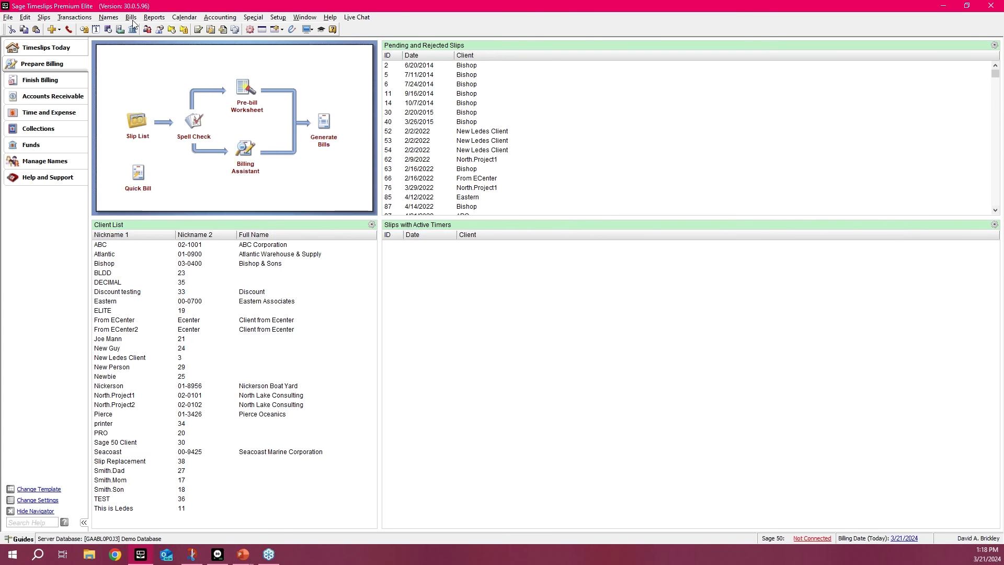
Step: Start a new time slip from the slip list, and examine the Appear for/attend slip trigger without saving changes
left_click(137, 121)
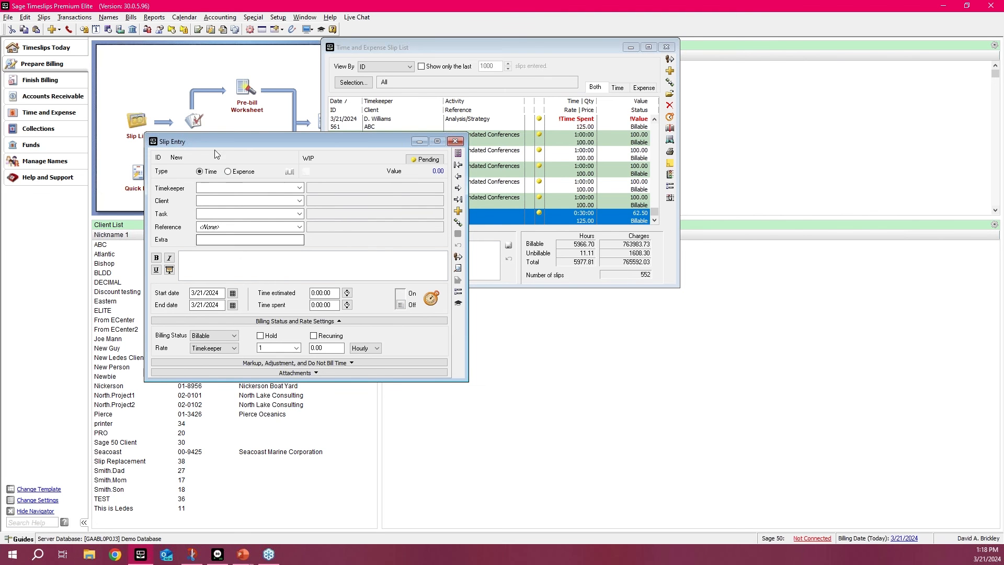
left_click(43, 17)
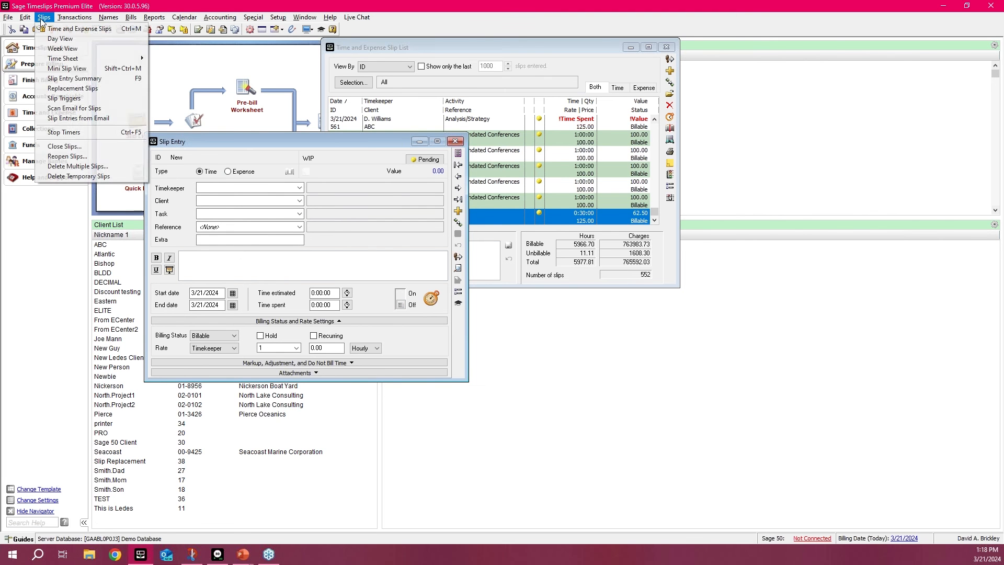
left_click(72, 100)
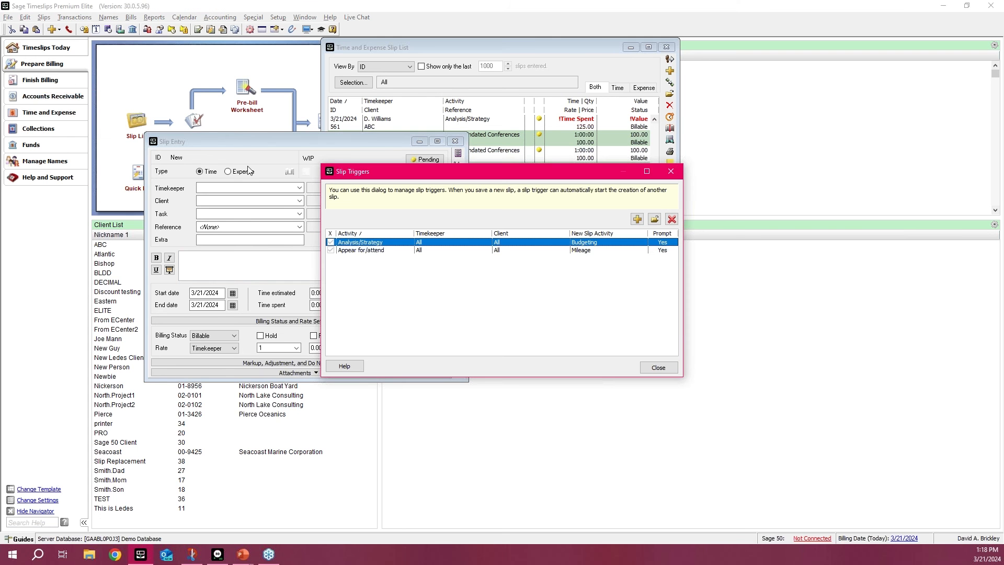
left_click(363, 251)
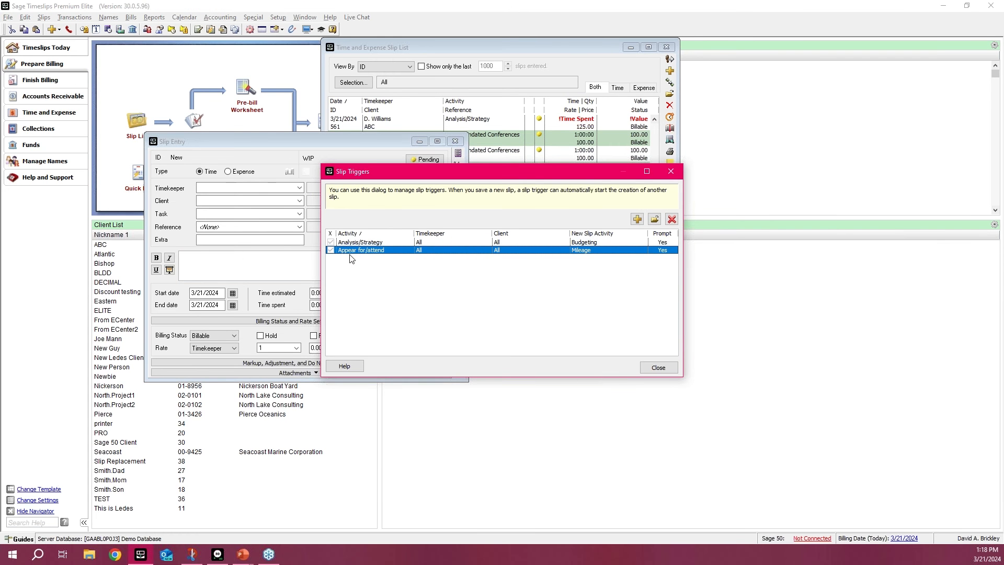
double_click(366, 251)
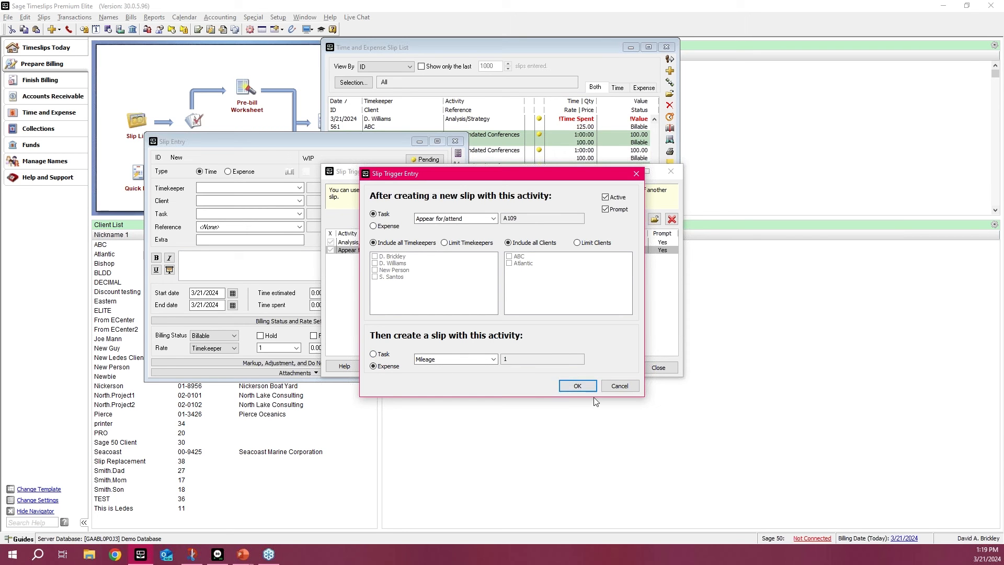
left_click(604, 388)
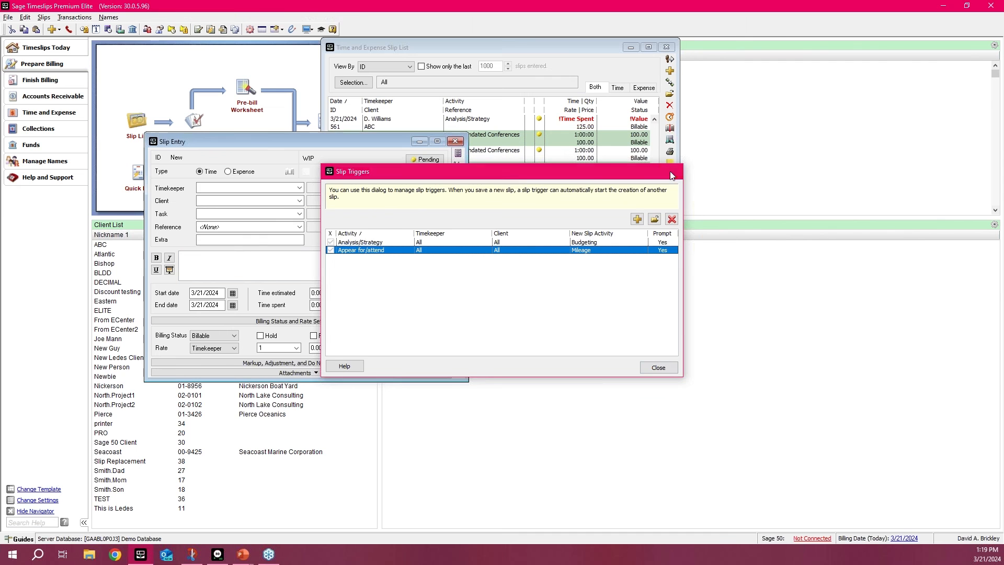
left_click(658, 368)
Step: Fill in the new time slip with the timekeeper, client ABC and task Appear for/attend, and save it
left_click(249, 193)
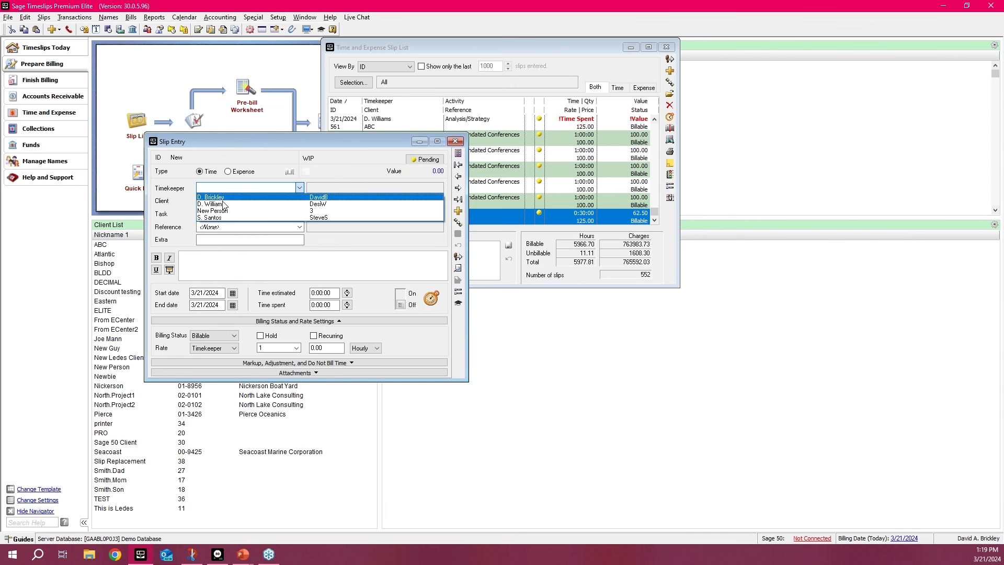
left_click(234, 207)
left_click(235, 201)
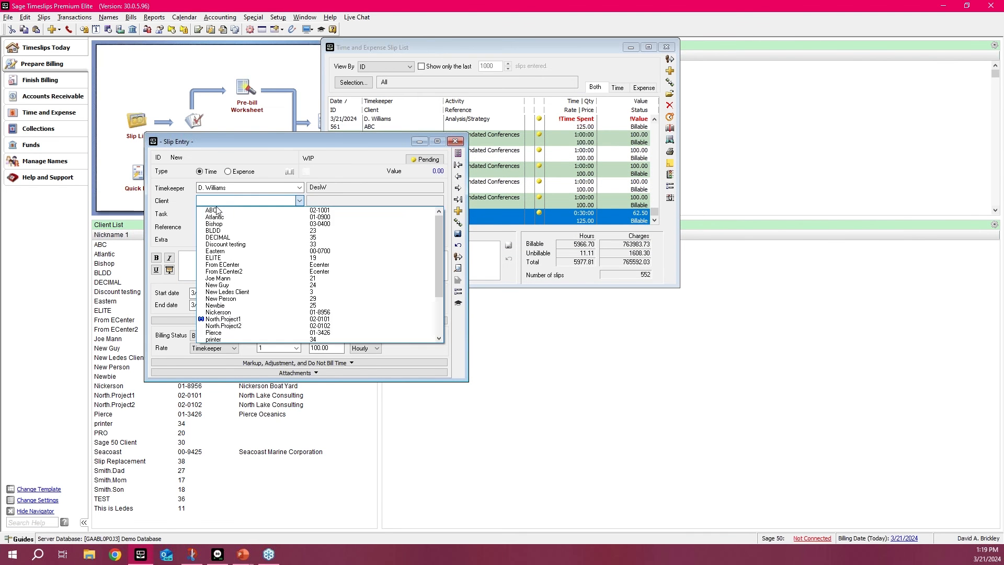
left_click(214, 211)
left_click(285, 214)
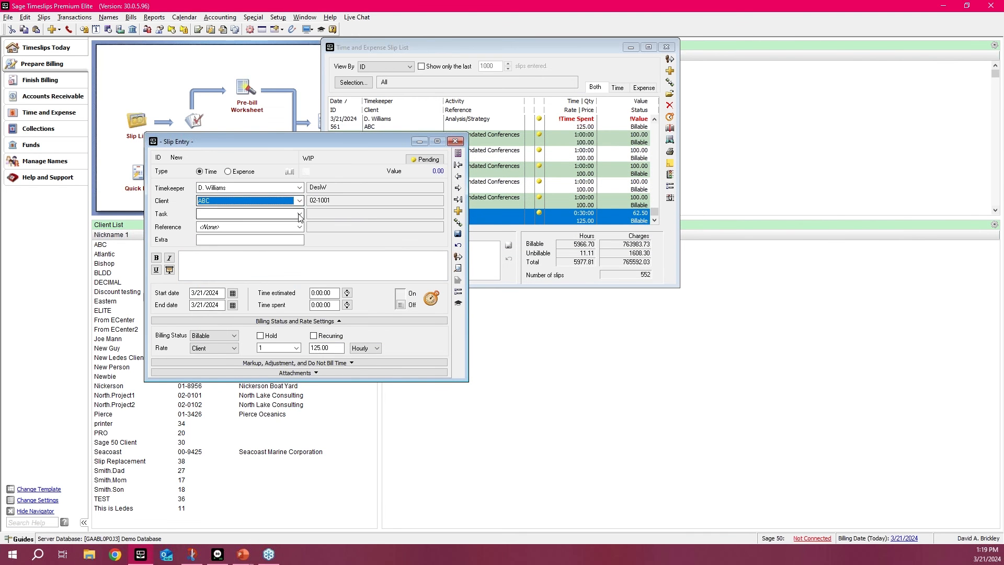
left_click(300, 214)
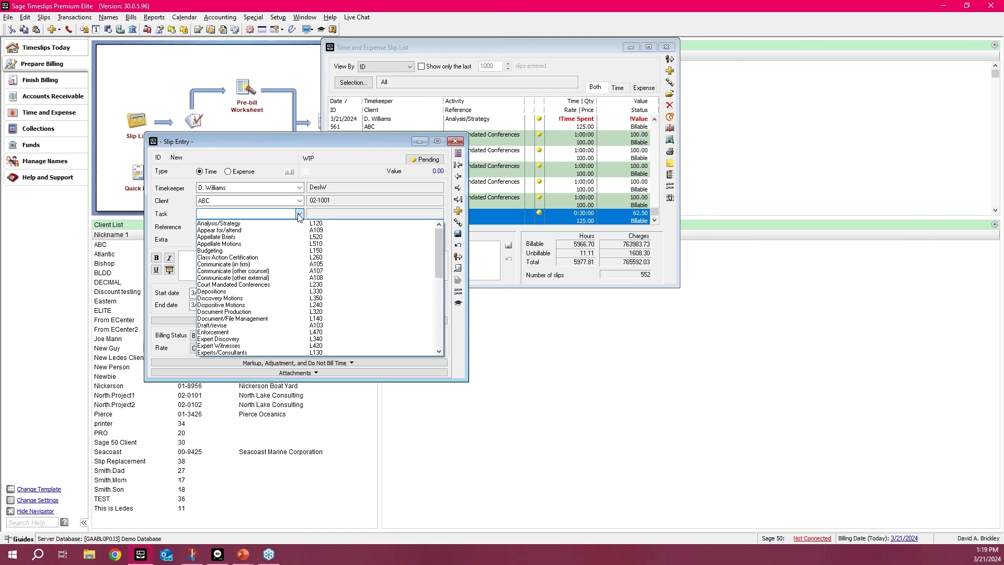
left_click(250, 230)
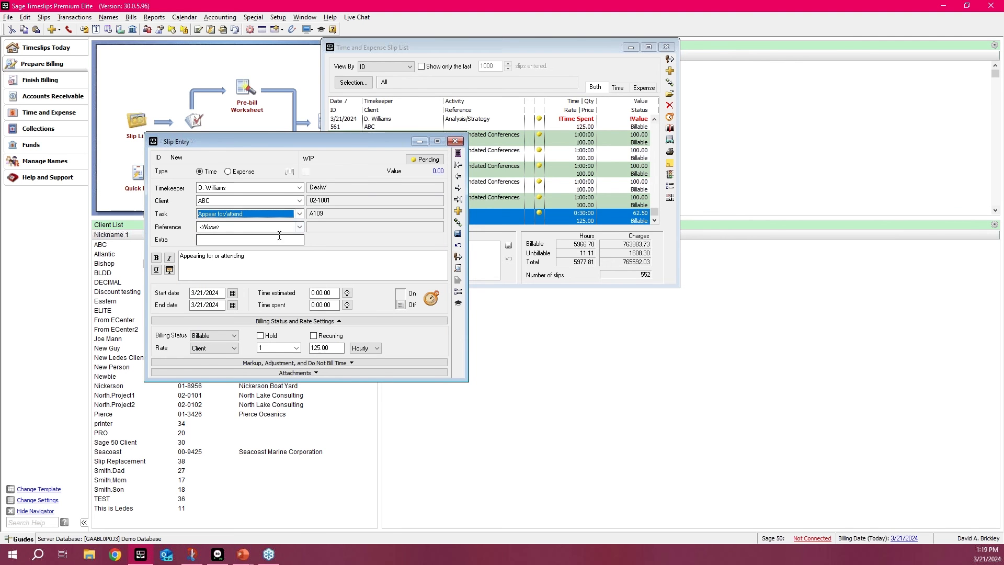
left_click(267, 267)
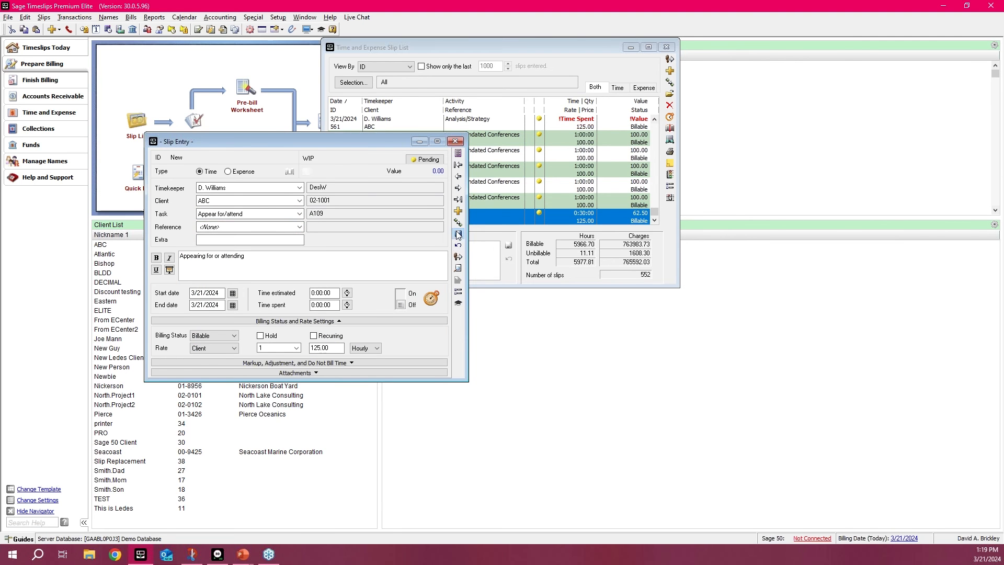
left_click(458, 235)
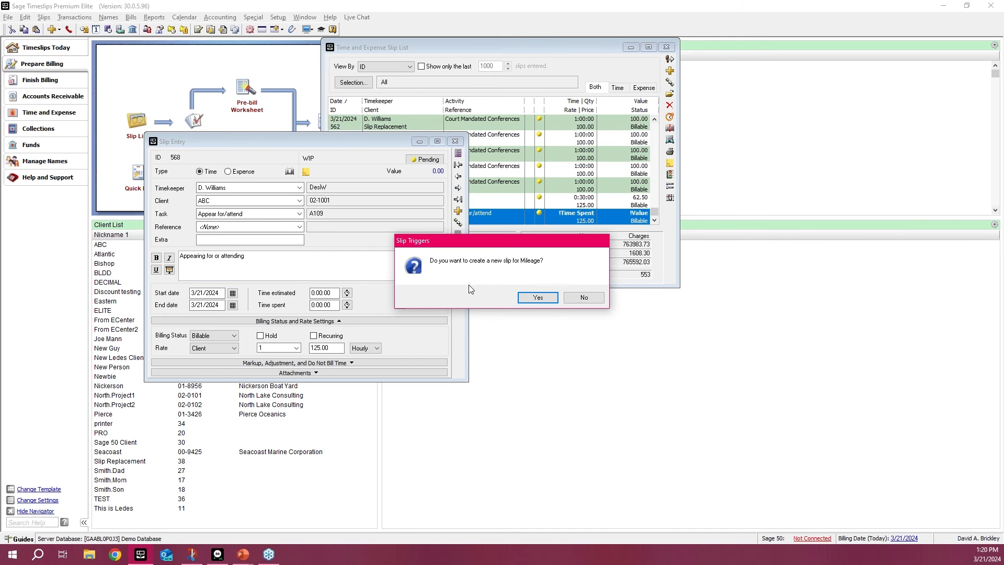
Step: Accept the triggered Mileage expense slip, assign it to client ABC with a quantity of 80, and save it
left_click(534, 297)
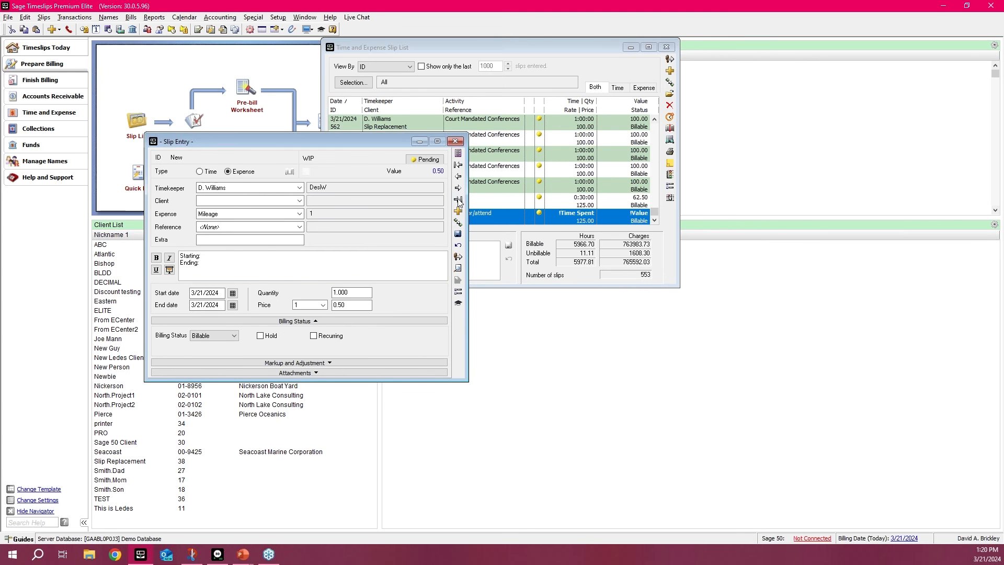
left_click(263, 206)
left_click(251, 211)
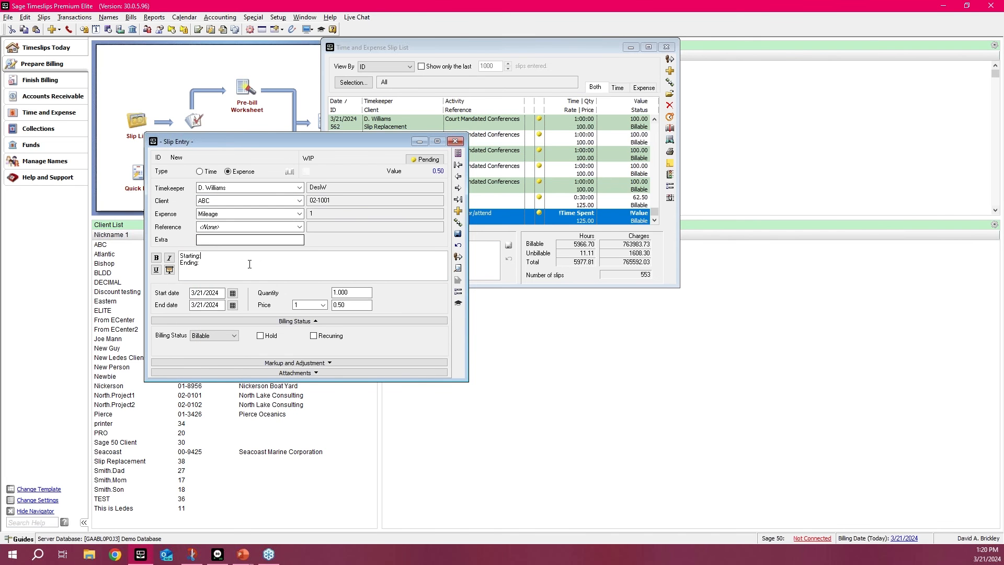
left_click(219, 257)
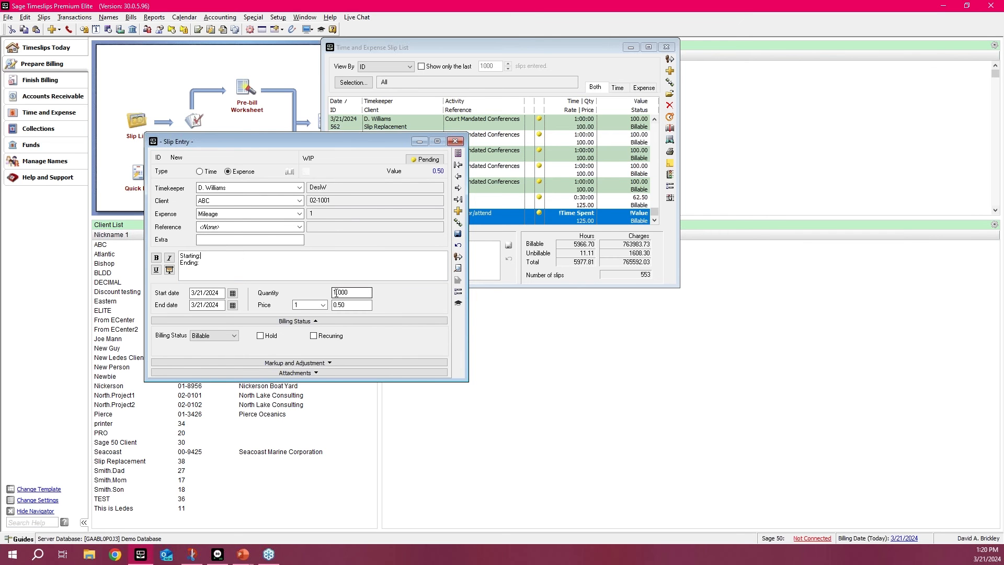
left_click_drag(338, 293, 330, 293)
type("80")
left_click(418, 259)
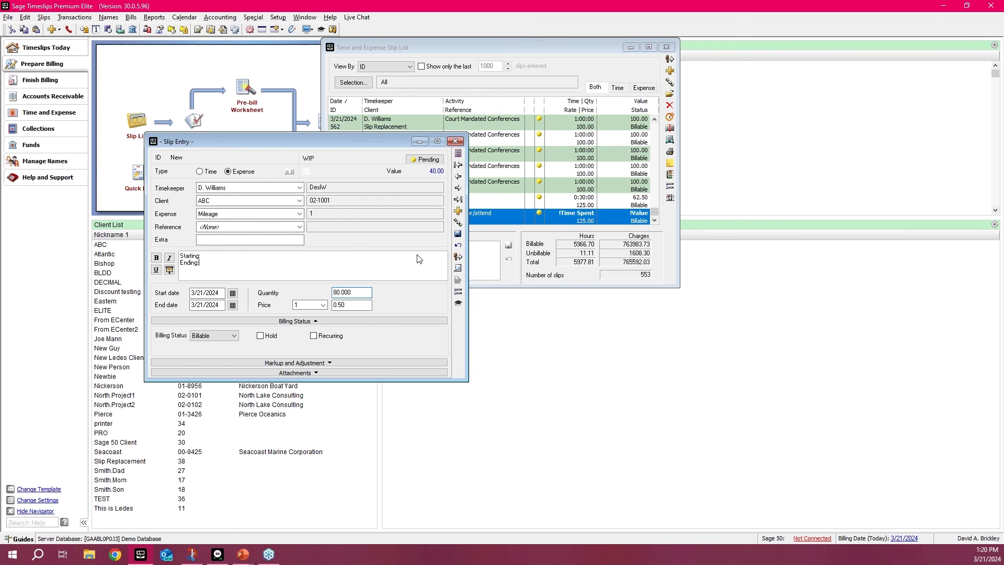
left_click(458, 234)
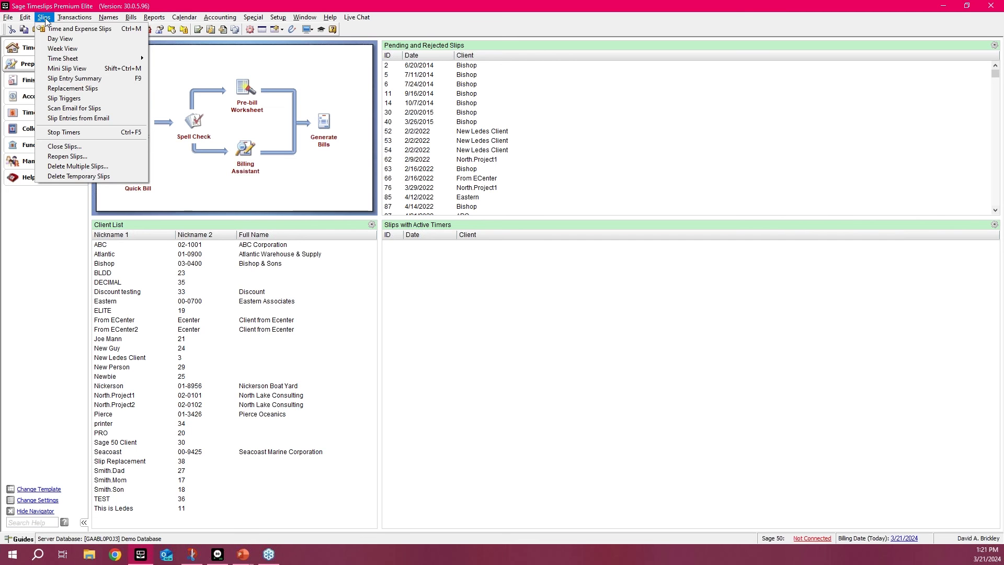
Step: View the time and expense slips by client Slip Replacement, examine them, and close the slip list
mouse_move(56, 22)
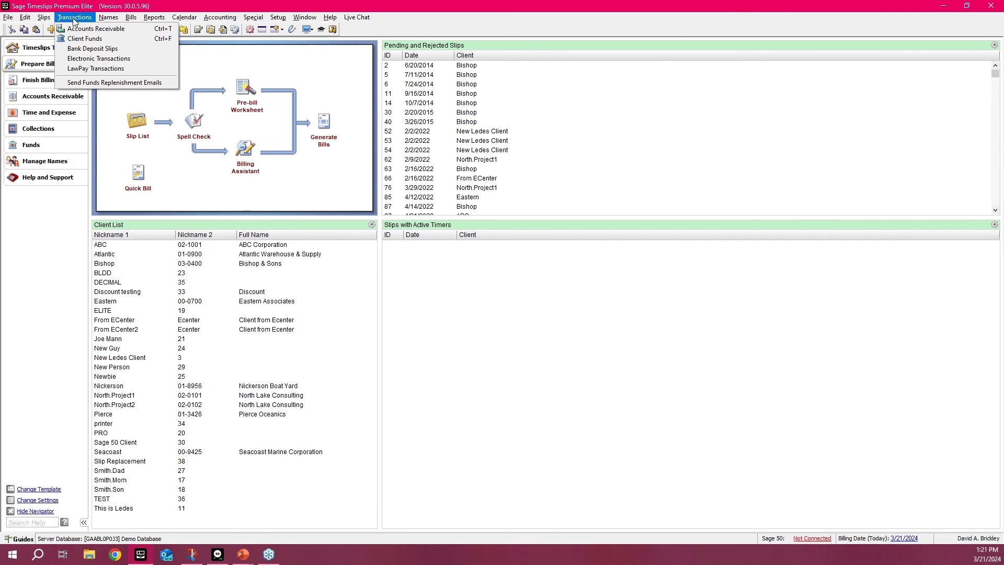
left_click(68, 29)
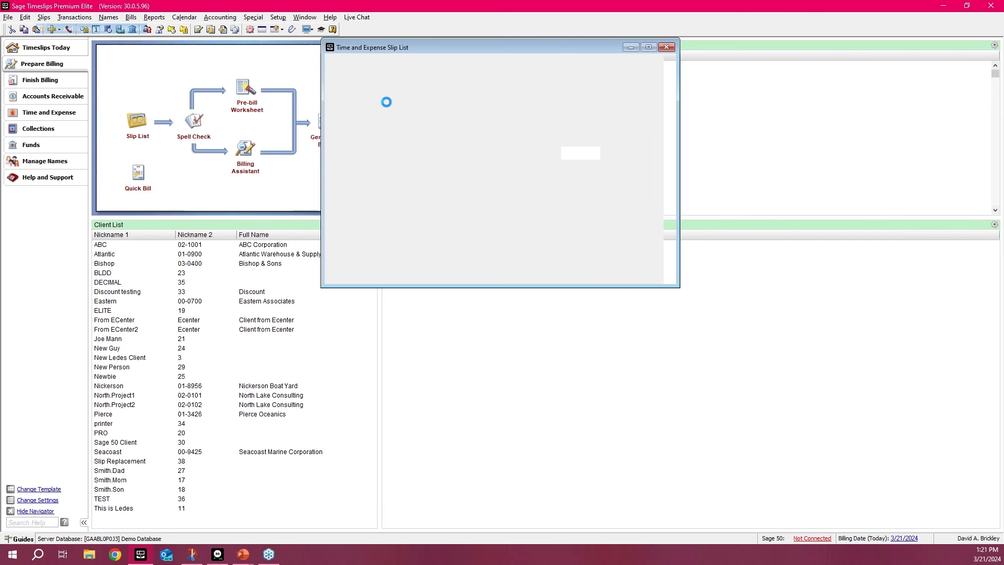
left_click(353, 83)
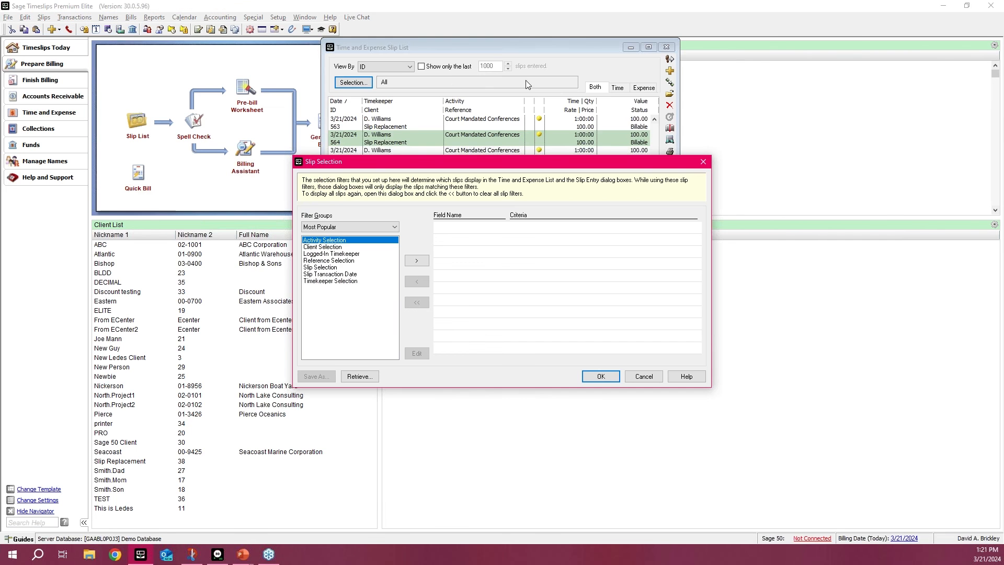
left_click(702, 162)
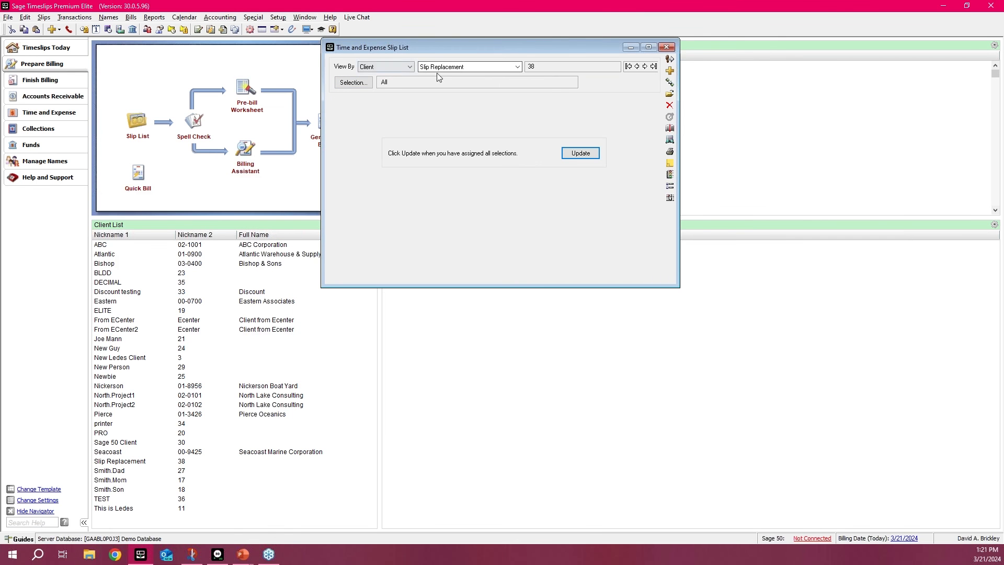
left_click(574, 152)
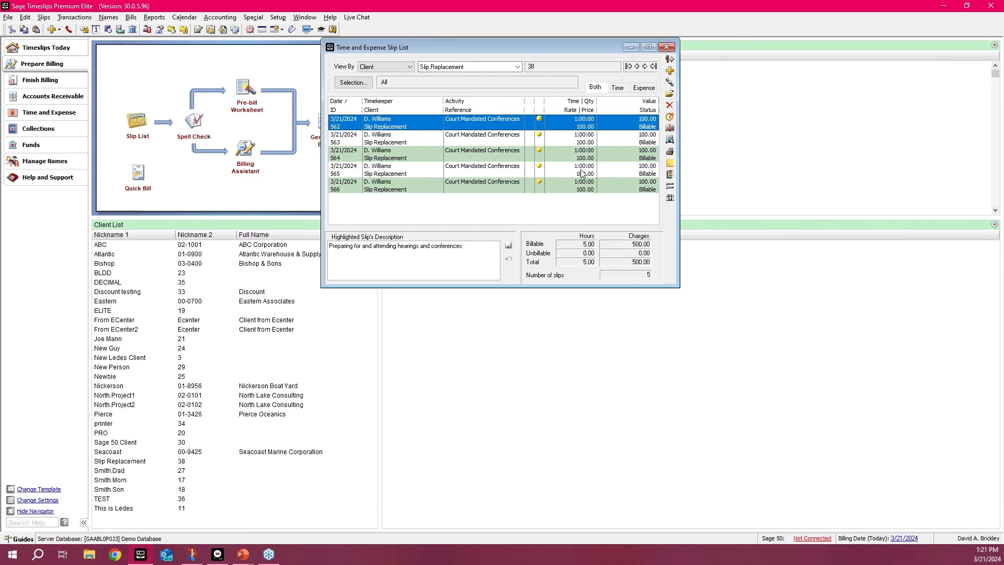
left_click(666, 47)
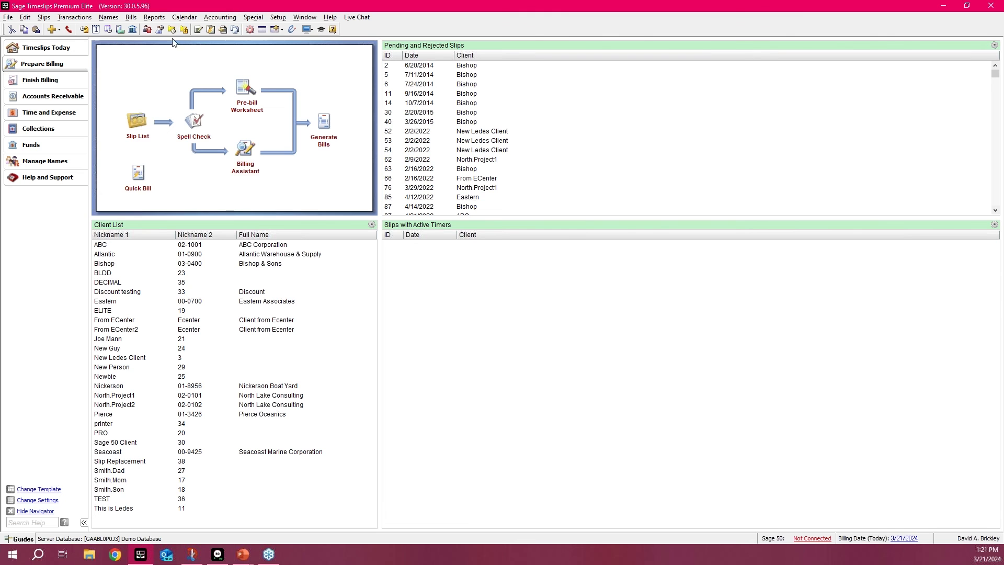
Step: Generate bills to the display with a client filter that includes only Slip Replacement
left_click(132, 31)
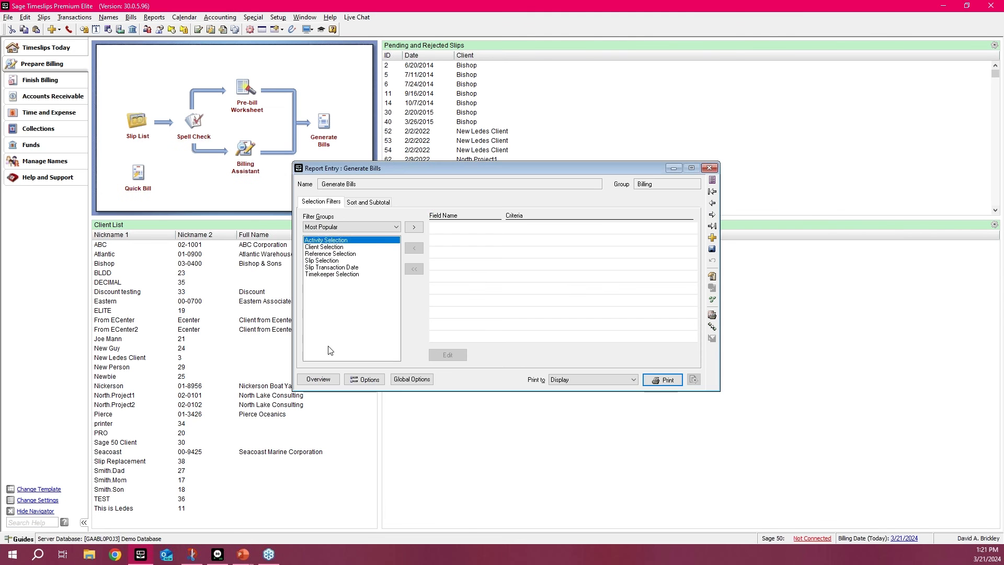
left_click(324, 246)
double_click(325, 246)
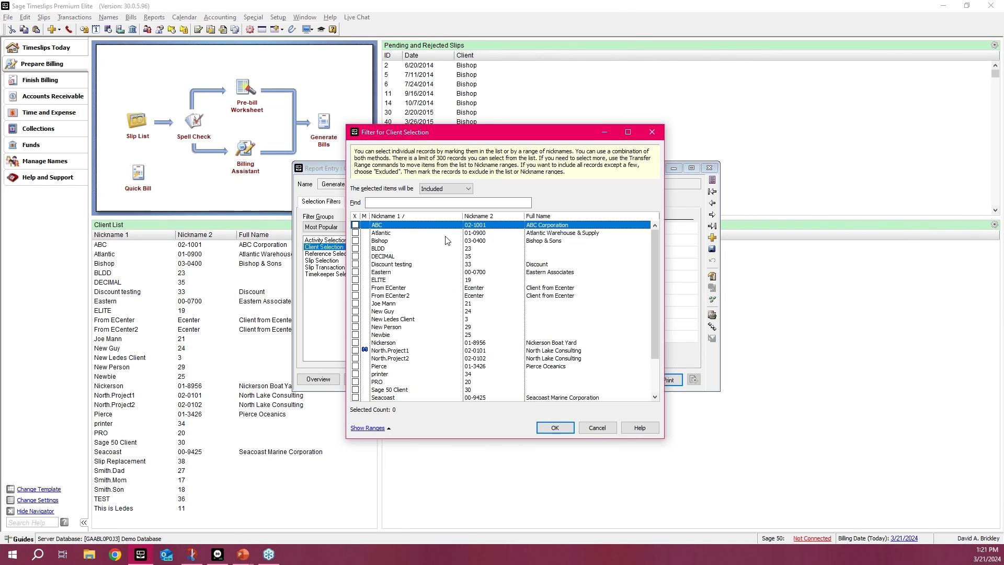
scroll(408, 383, "down", 2)
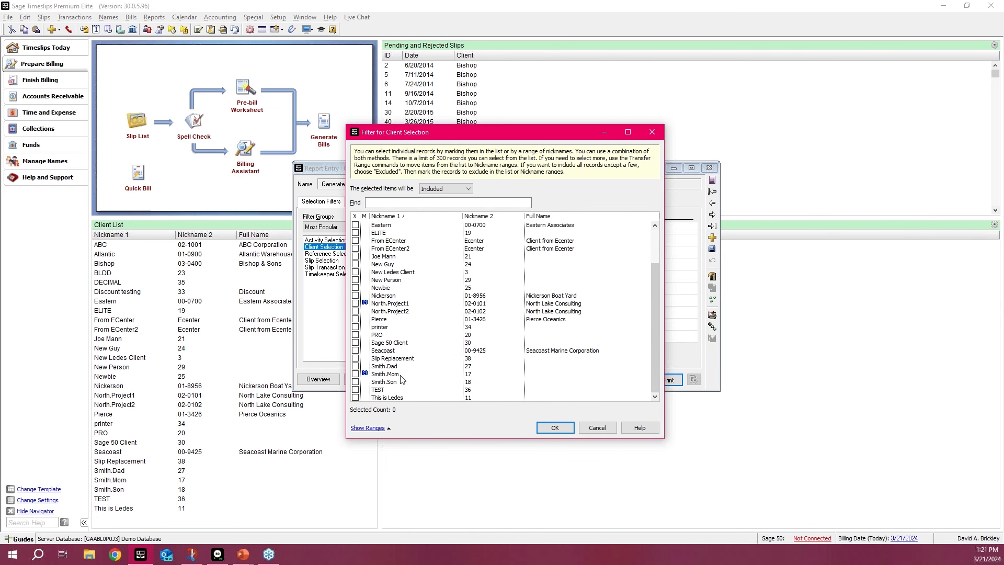
left_click(356, 359)
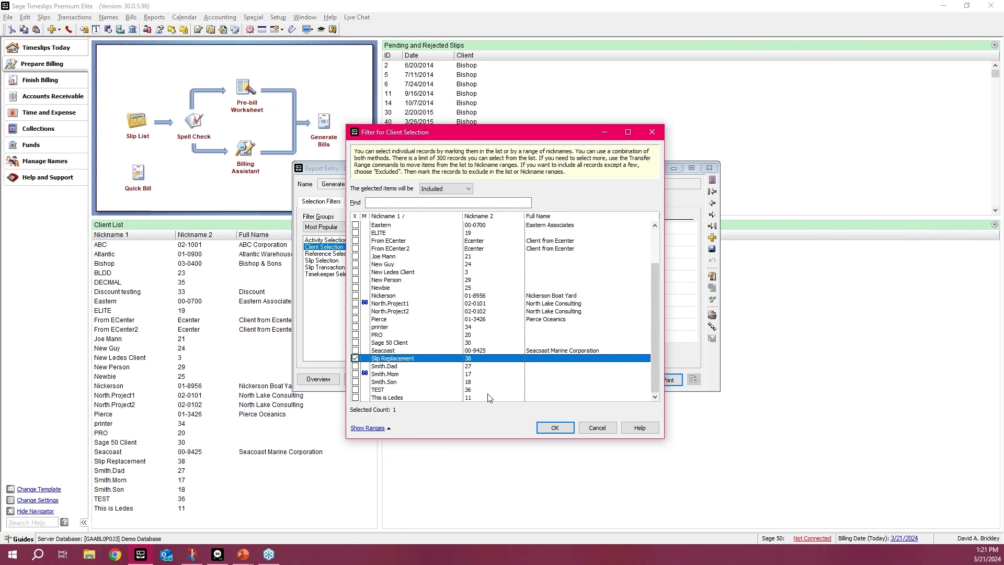
left_click(568, 427)
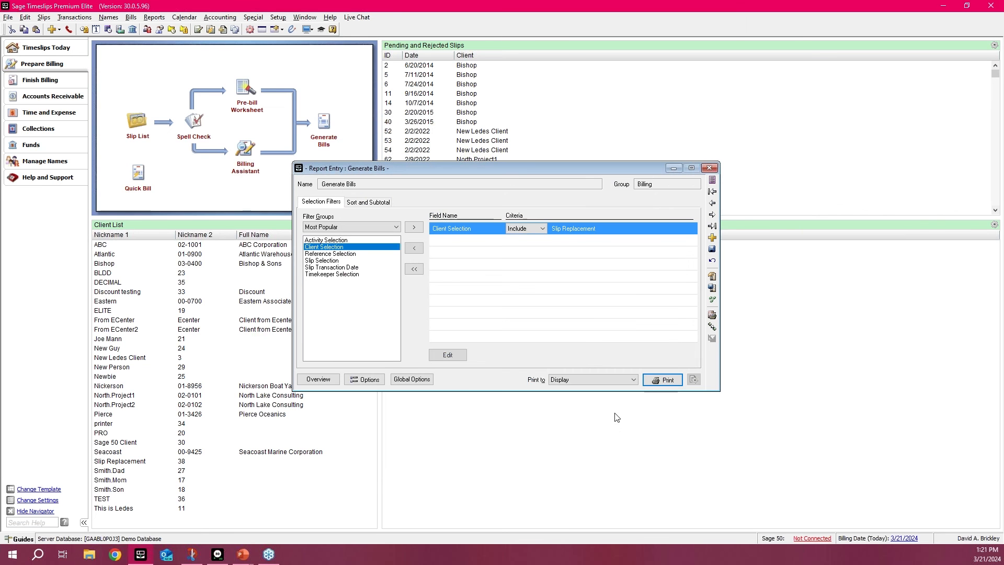
left_click(660, 376)
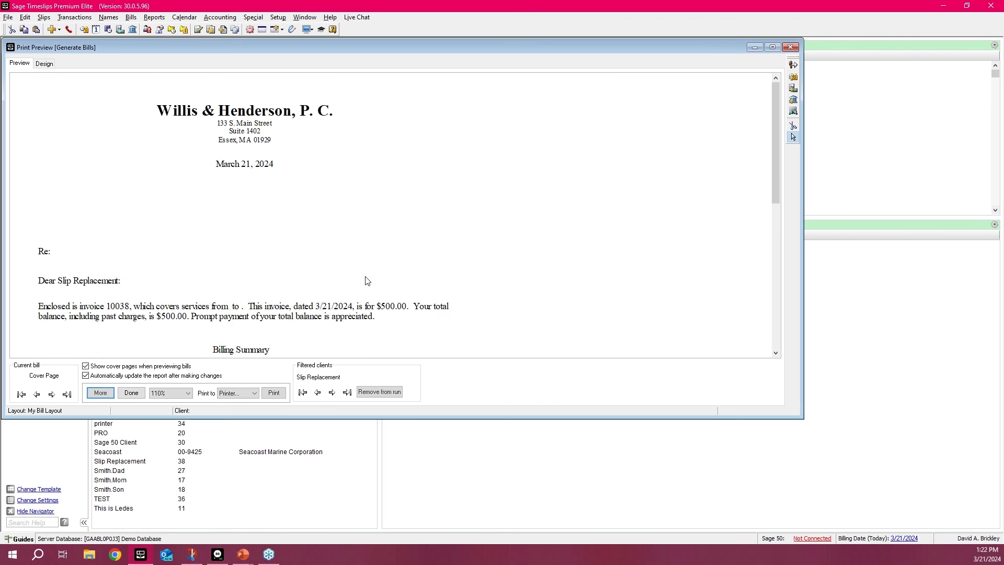
Step: Review the invoice page of the bill preview and the individual slips behind the "Combining all time" line
scroll(370, 282, "down", 1)
left_click(52, 394)
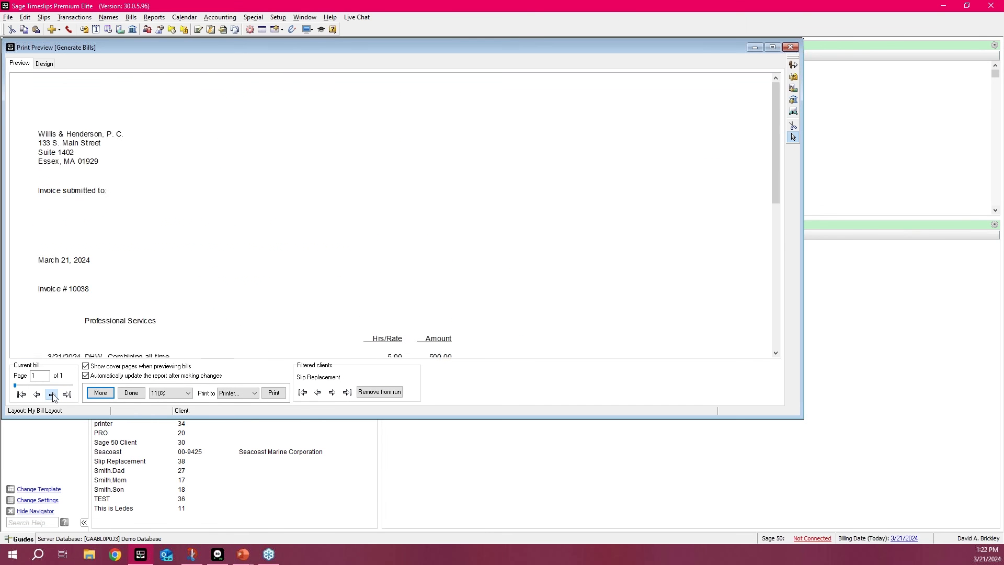
scroll(540, 299, "down", 1)
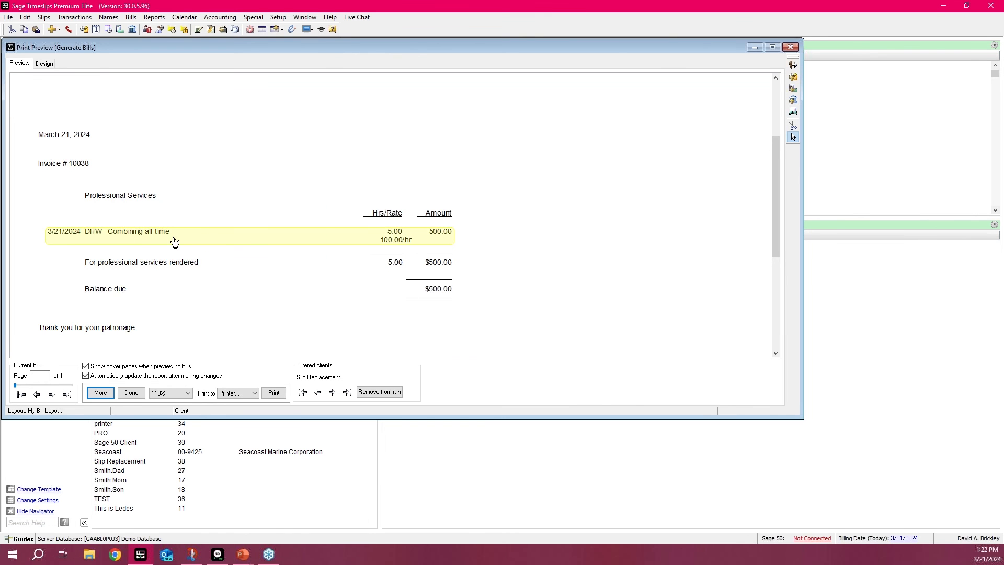
double_click(176, 238)
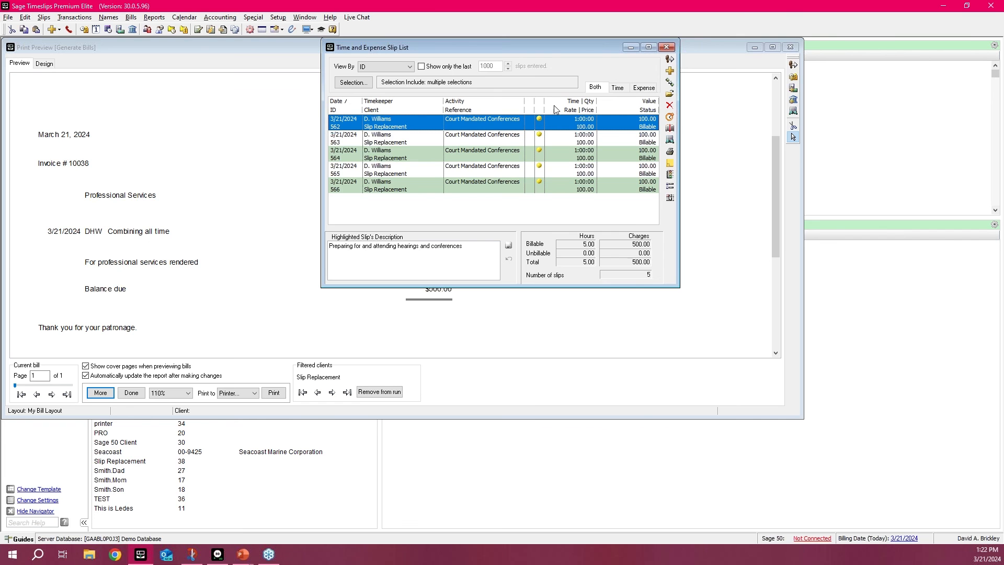
left_click(667, 47)
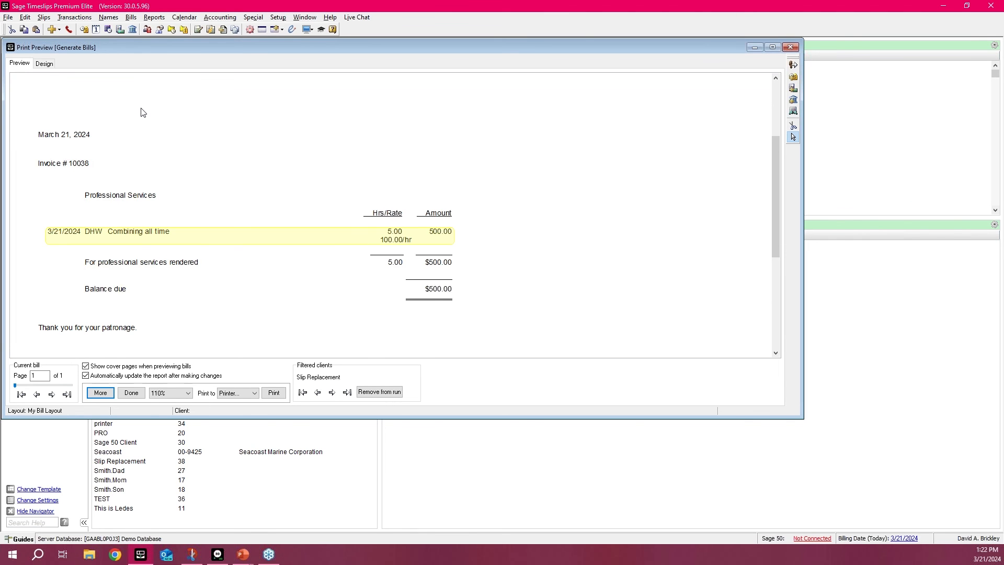
Step: Examine the Slip Replacement client's replacement slip entry for Court Mandated Conferences without changes, and close the bill report
left_click(46, 19)
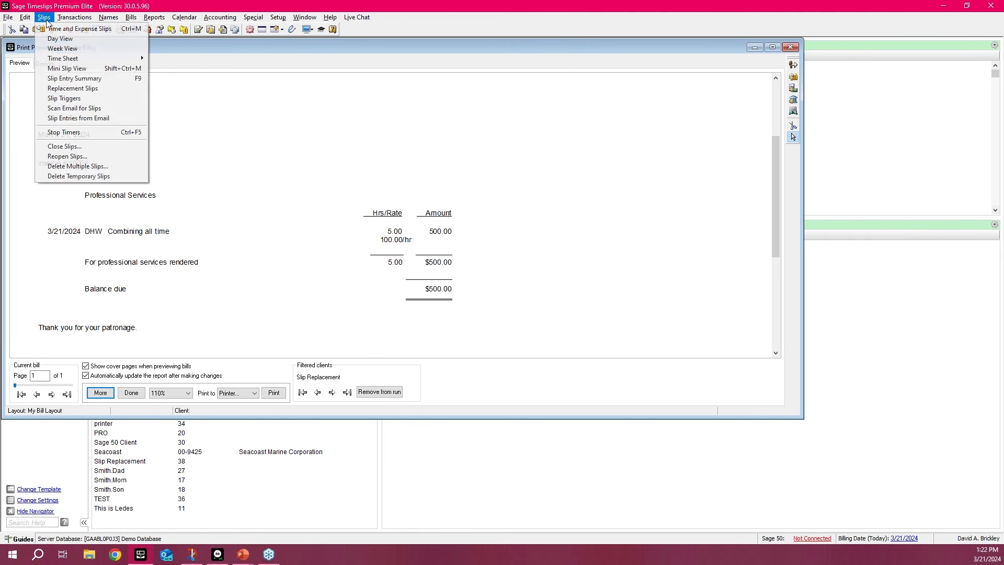
left_click(73, 88)
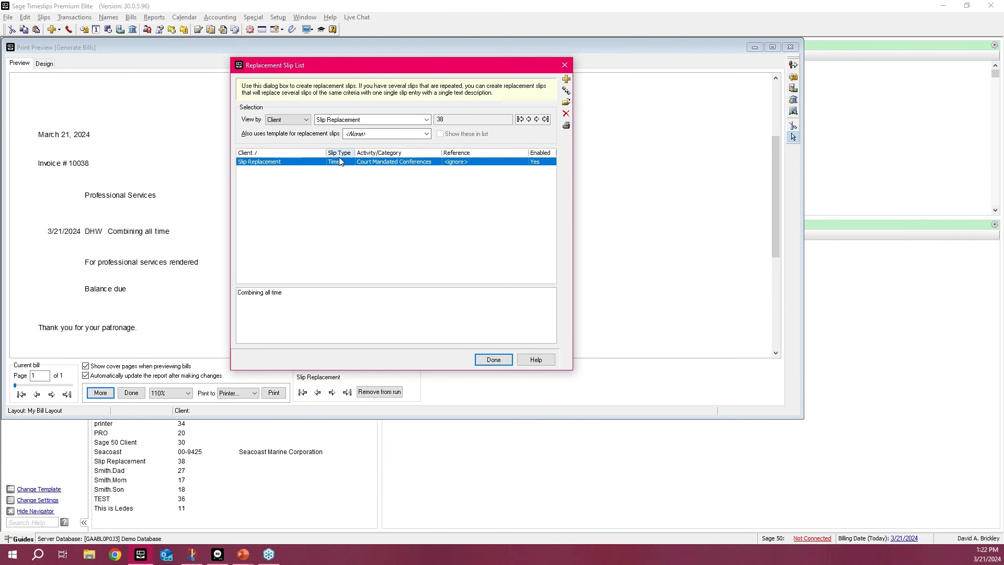
double_click(300, 160)
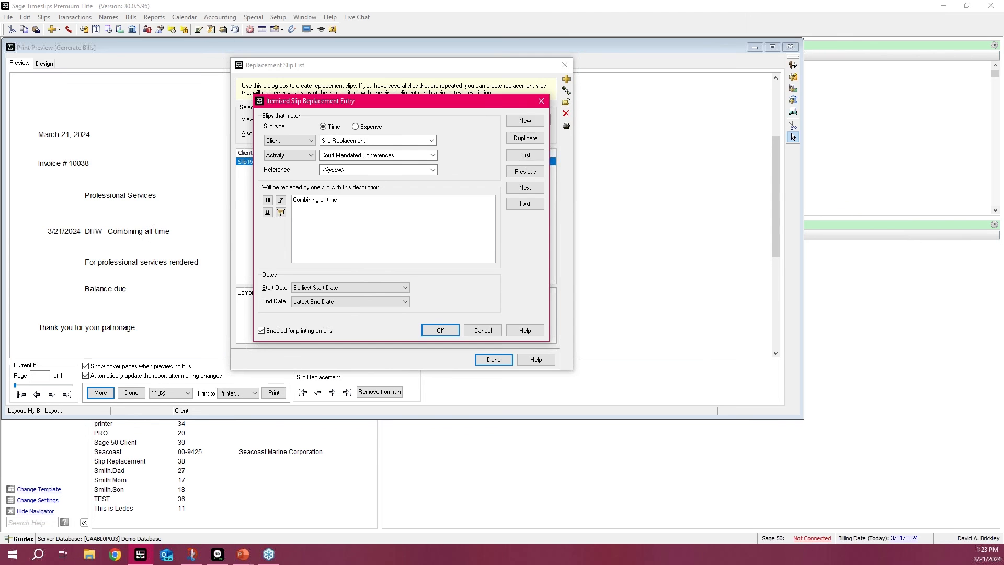
left_click(542, 101)
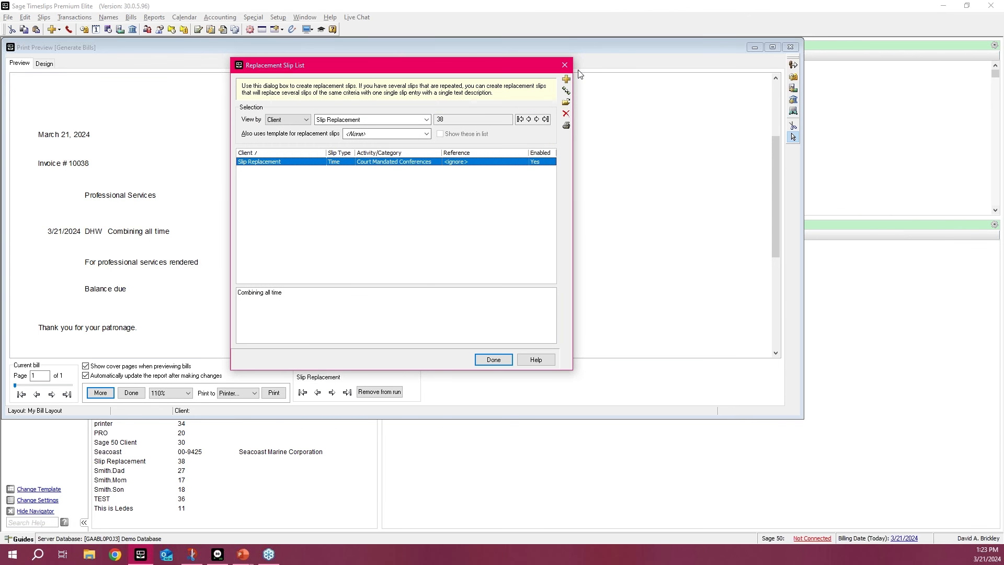
left_click(565, 65)
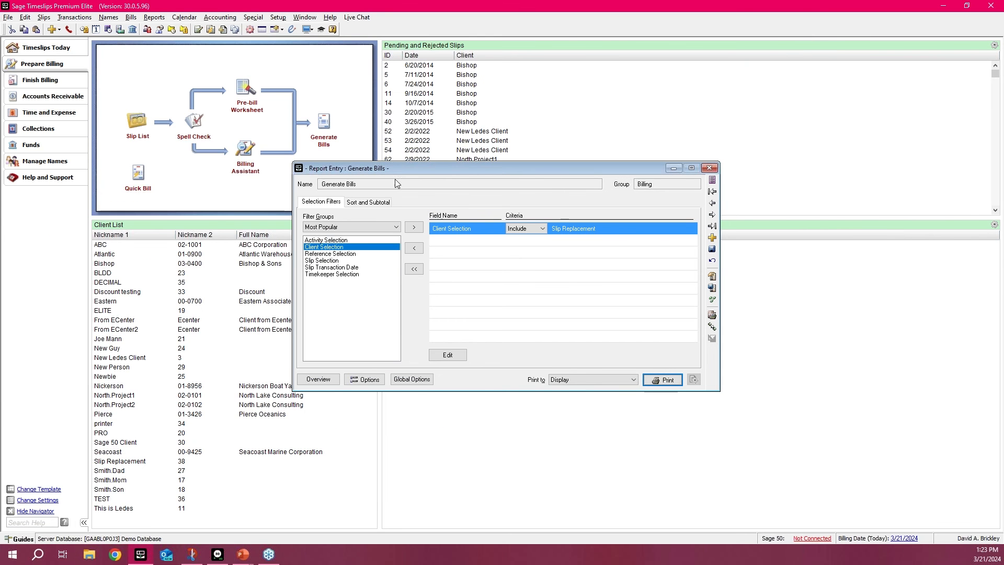
left_click(709, 168)
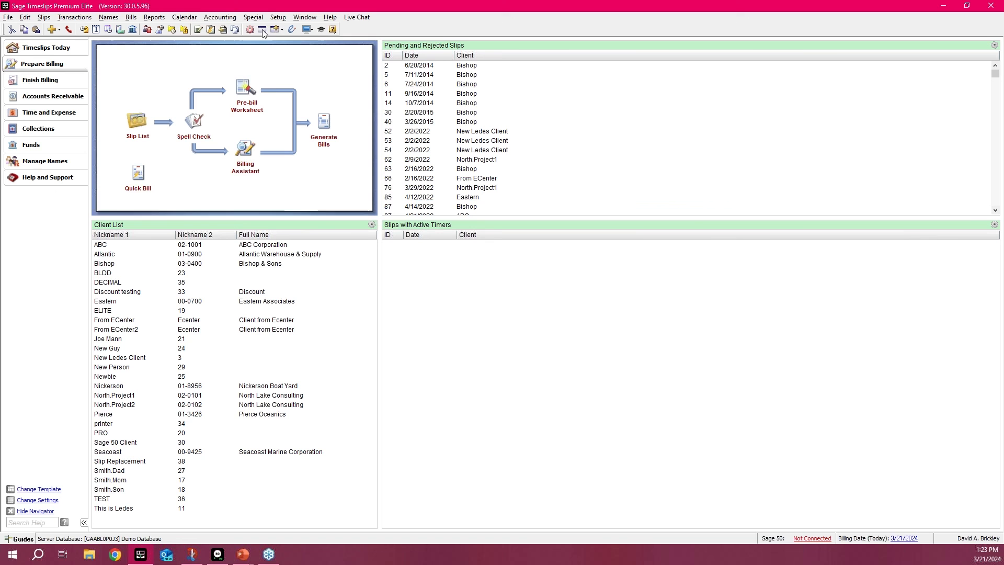
Step: Create a new calendar meeting on 3/21/2024 with the subject Webinar and assign it to the second listed timekeeper
left_click(184, 17)
left_click(194, 31)
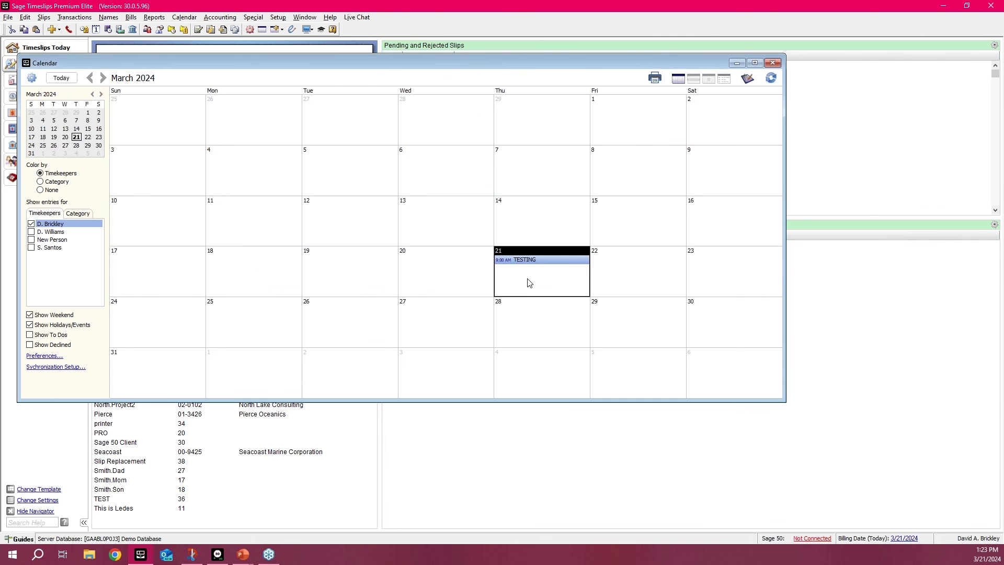
double_click(539, 281)
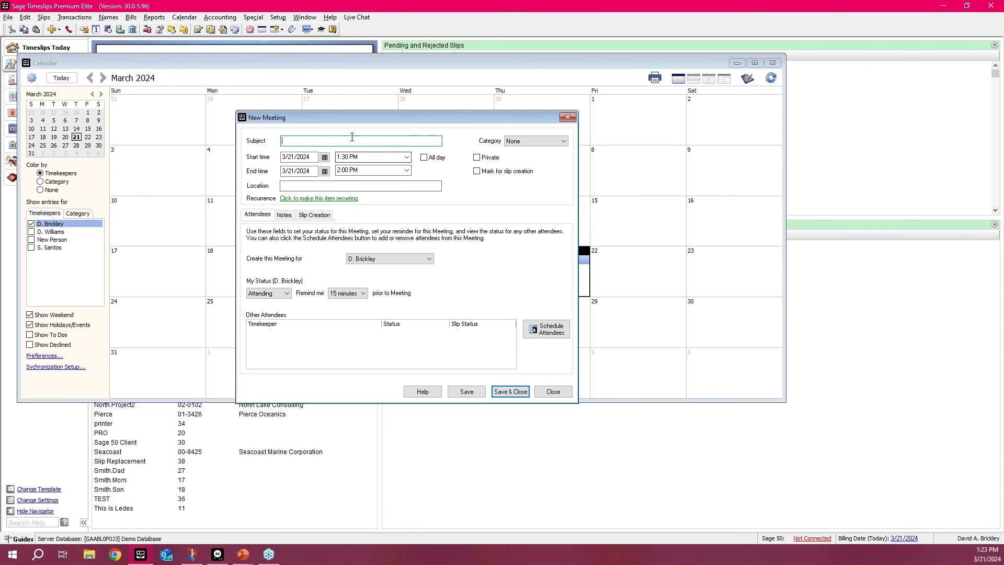
type("Webinar")
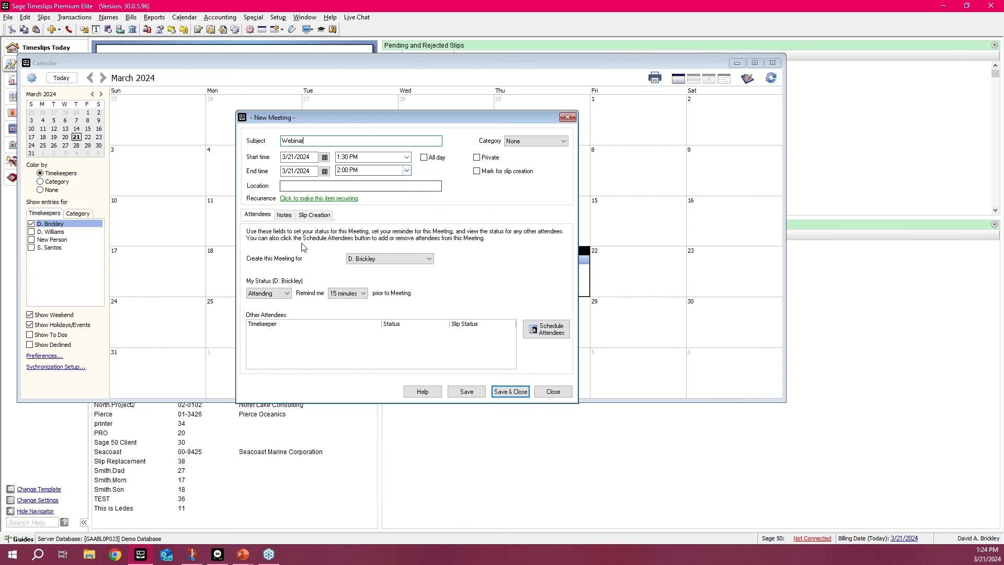
left_click(381, 259)
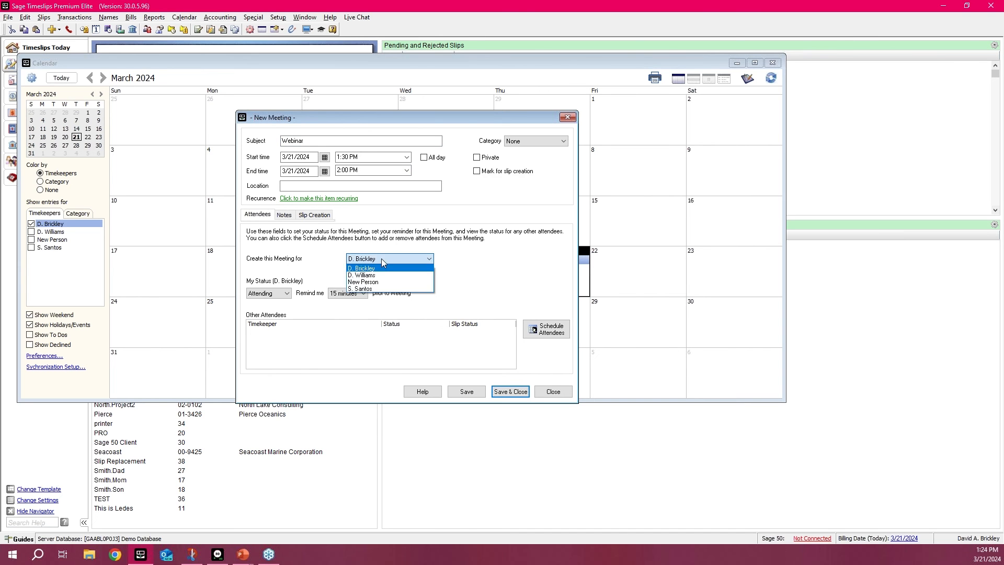
left_click(374, 275)
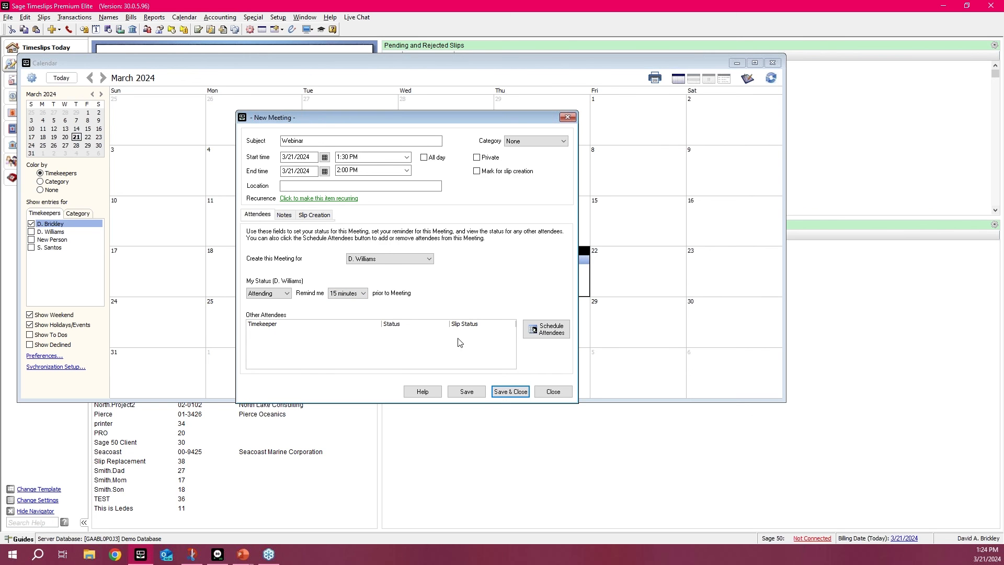
Step: Set the meeting's slip creation defaults to client ABC, reference L330 - Depositions and task Budgeting
left_click(314, 217)
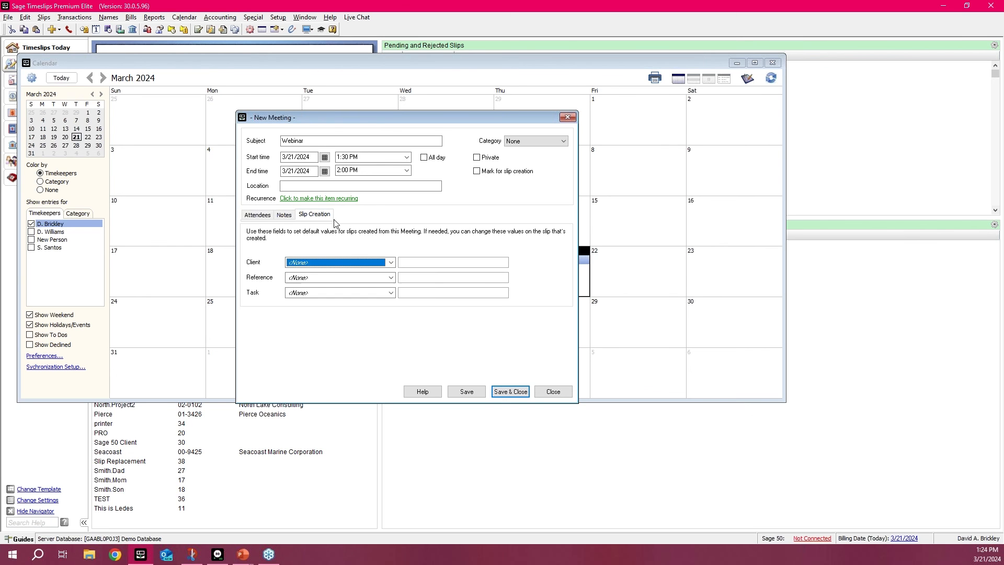
left_click(368, 264)
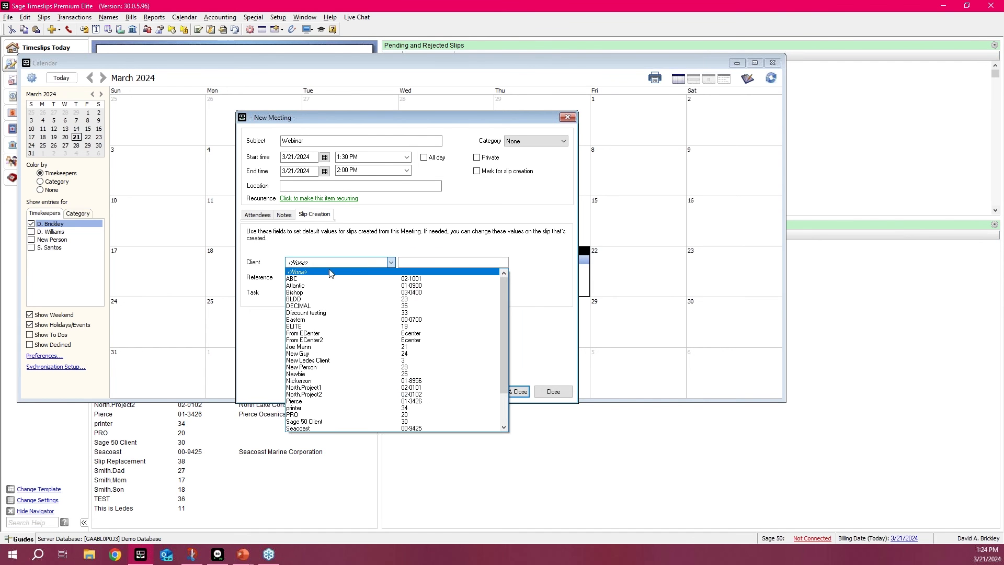
left_click(316, 281)
left_click(329, 282)
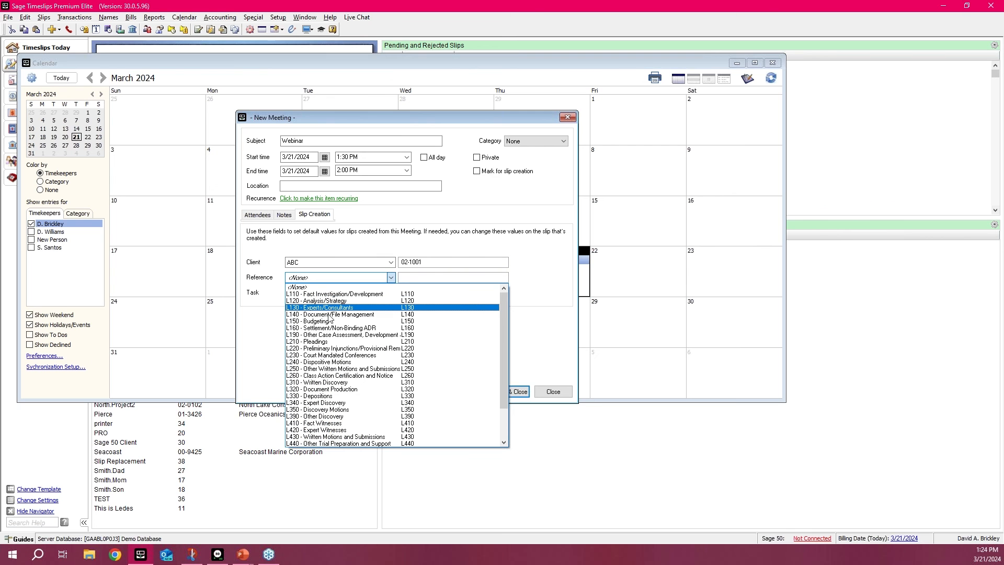
left_click(313, 396)
left_click(314, 293)
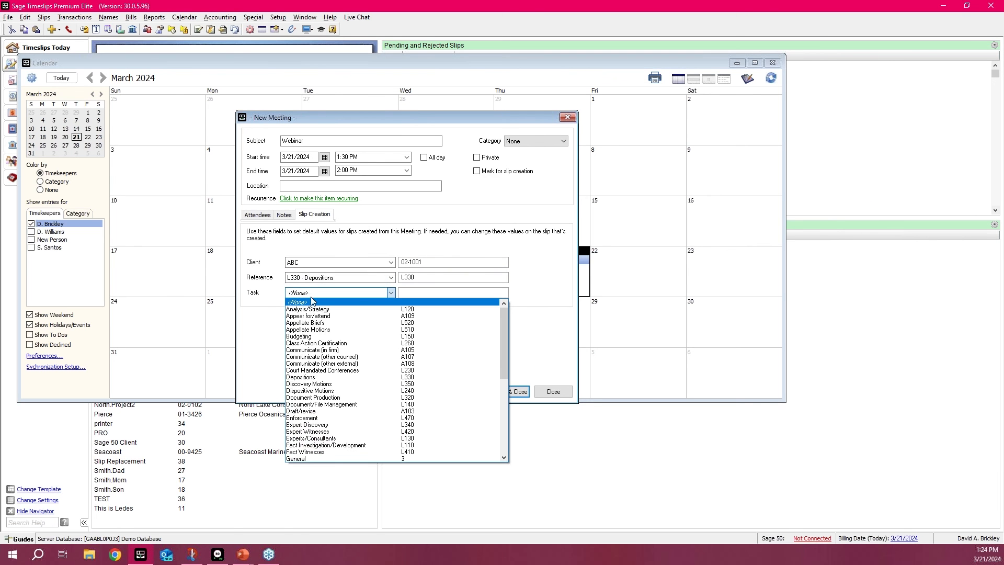
left_click(317, 337)
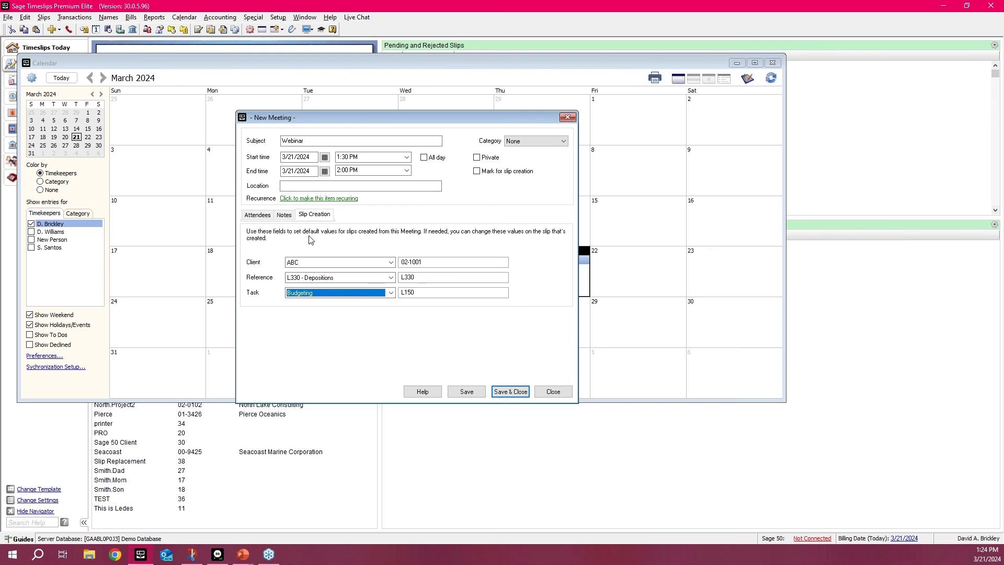
Step: Mark the Webinar meeting for slip creation and create a slip from it, saving the meeting
left_click(264, 215)
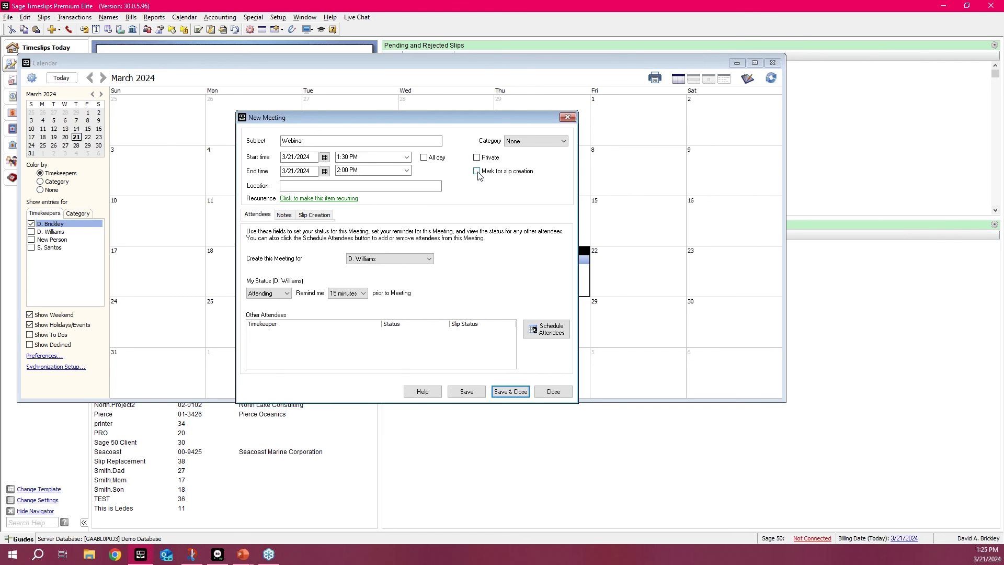
left_click(476, 171)
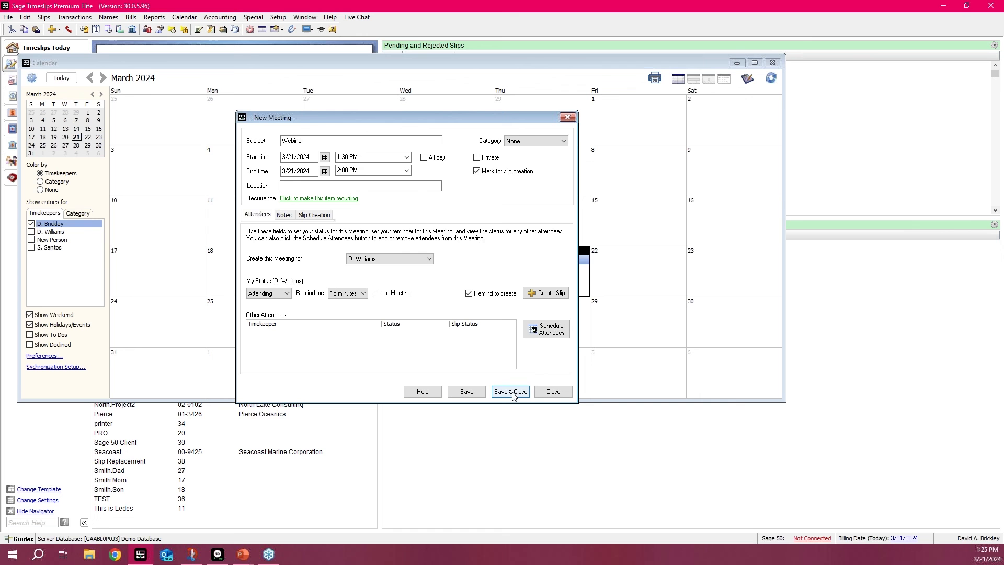
left_click(550, 299)
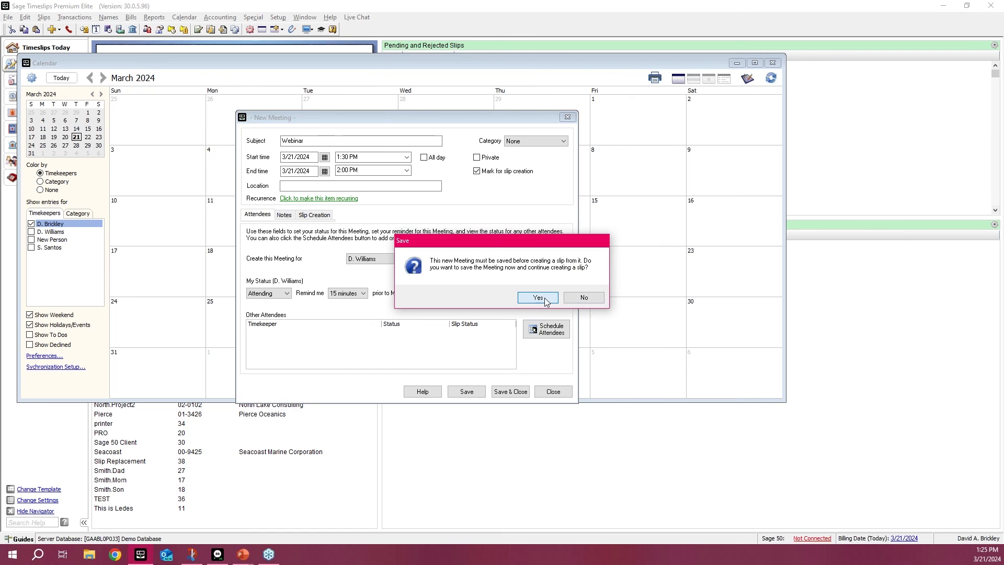
left_click(543, 301)
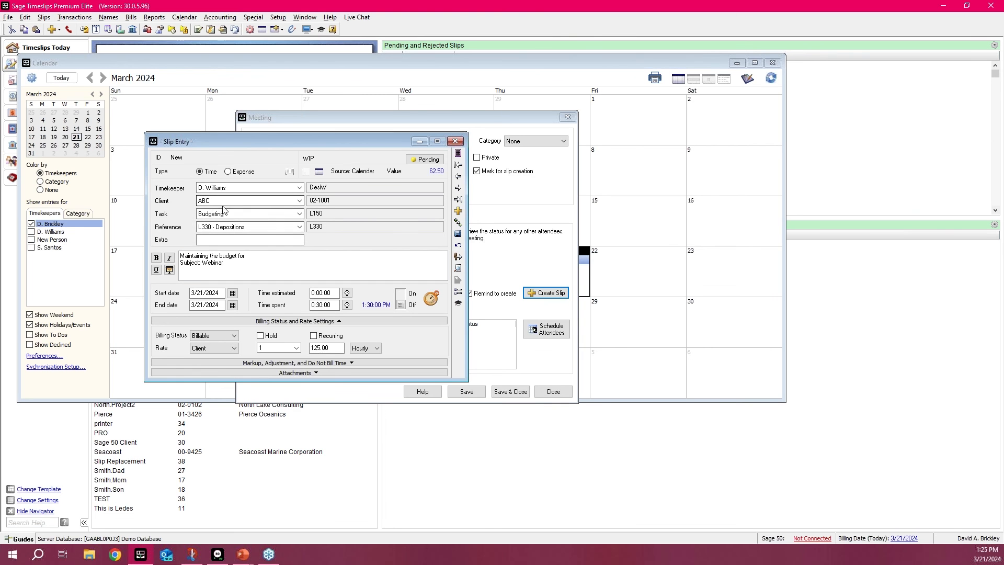
Step: Close the slip generated from the meeting without saving it, and close the calendar
left_click(456, 147)
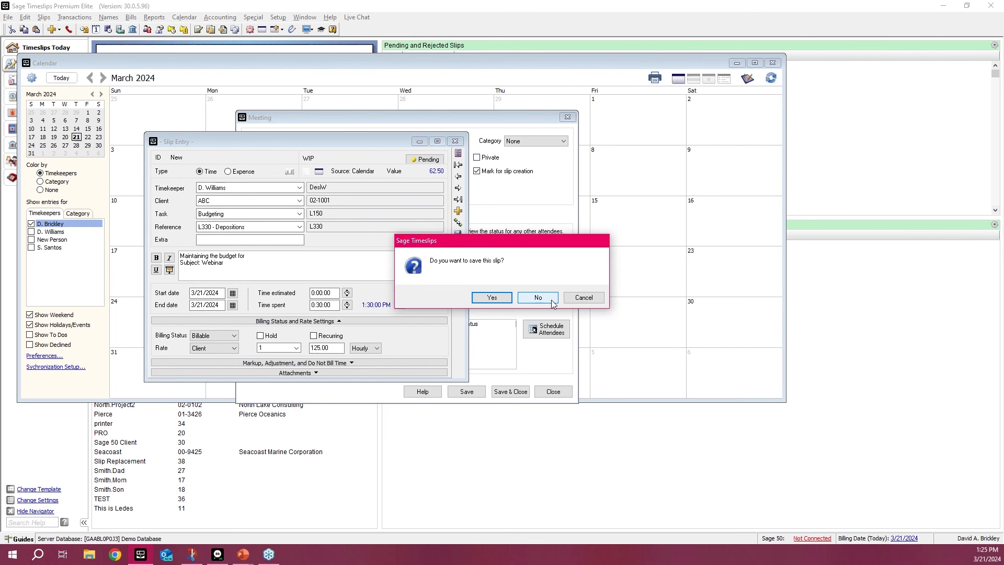
left_click(538, 297)
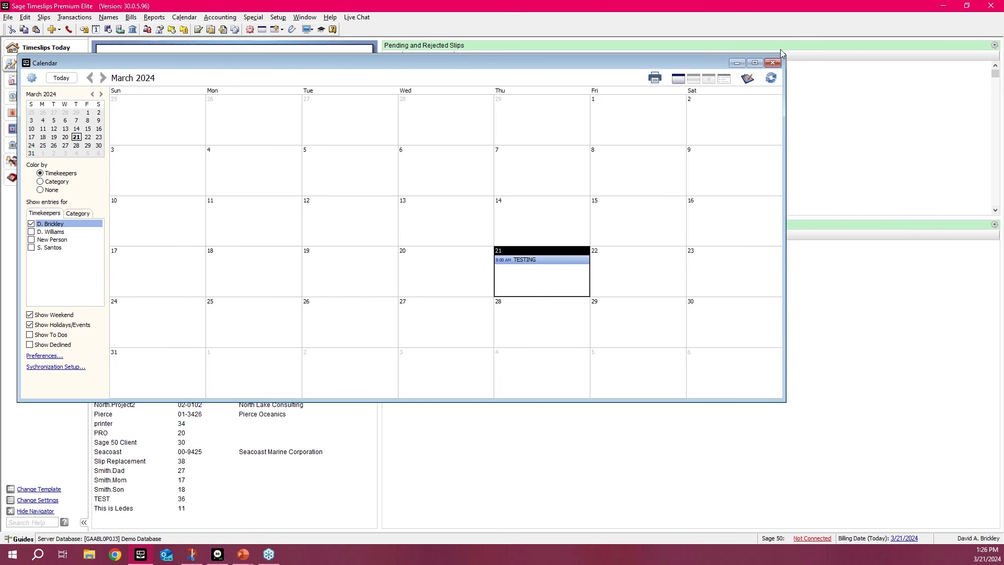
left_click(773, 63)
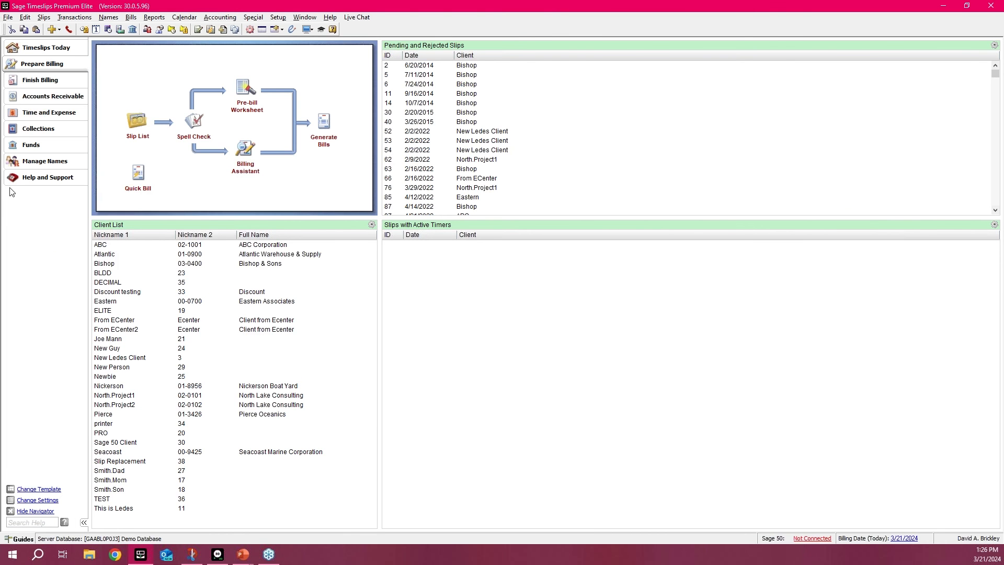
Step: Create a payment from ABC's 10/26/2020 LawPay charge and apply it to all of the client's open invoices
left_click(80, 18)
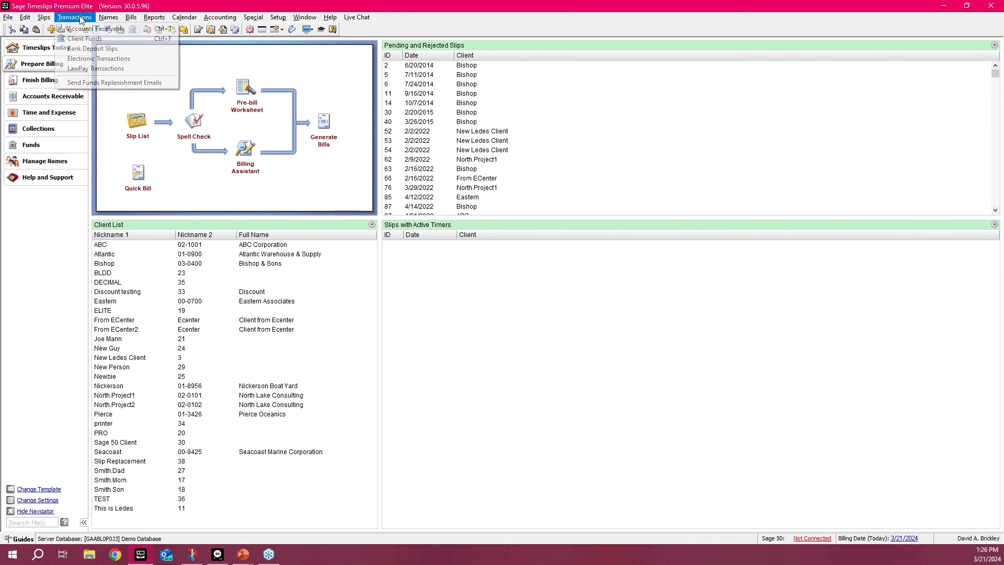
left_click(124, 67)
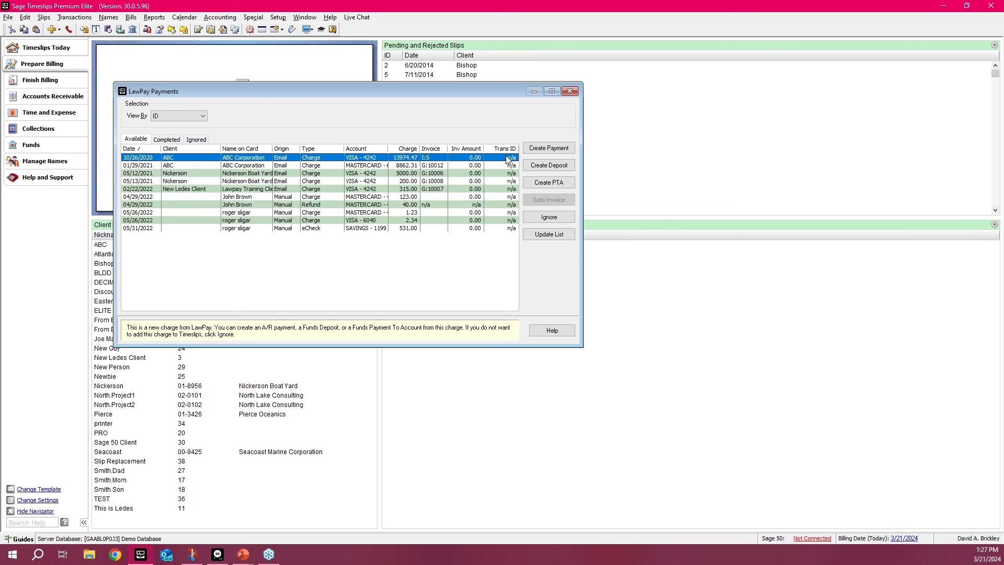
left_click(554, 149)
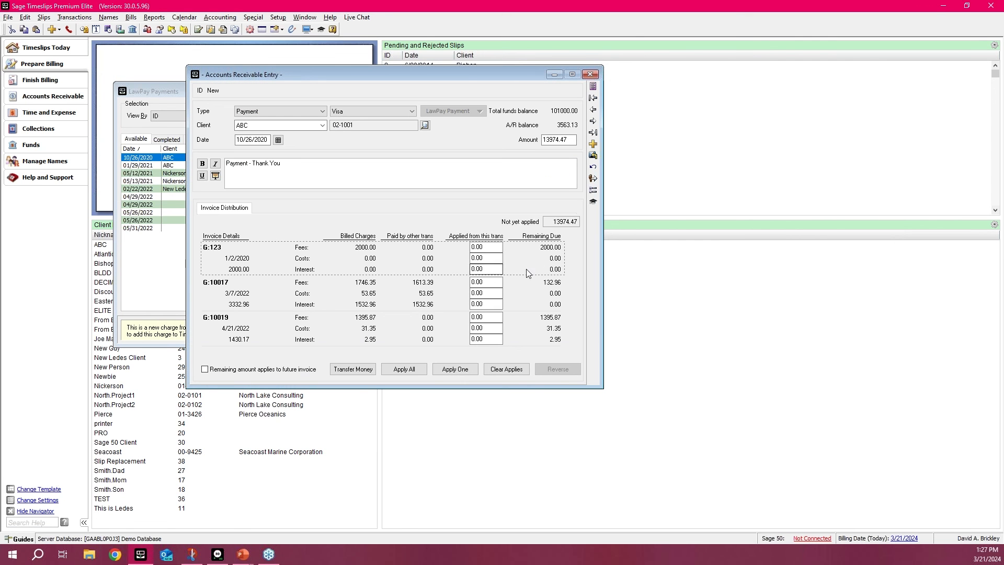
left_click(405, 369)
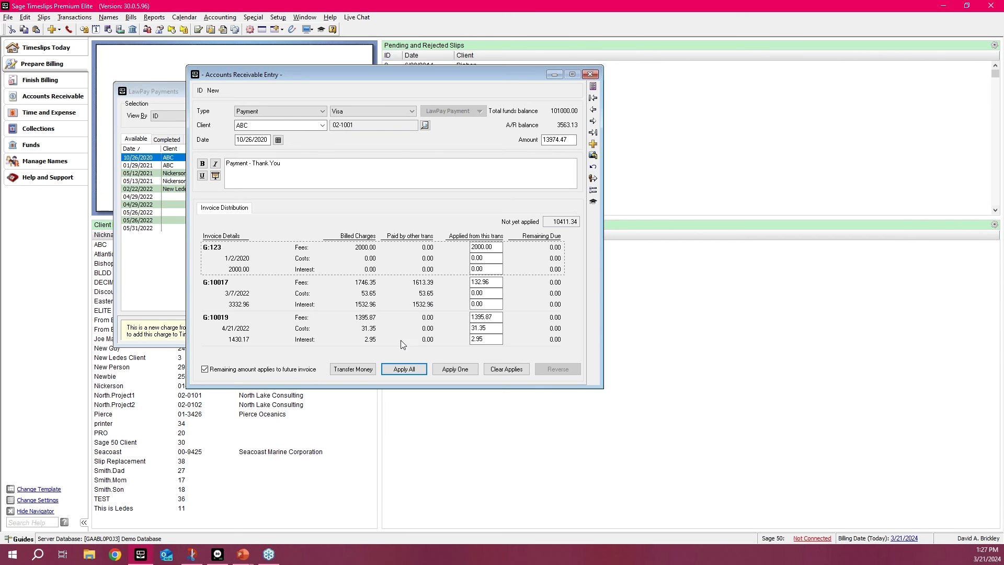
Step: Save the ABC payment and view its money transfer options, transferring nothing, and close the accounts receivable entry
left_click(353, 369)
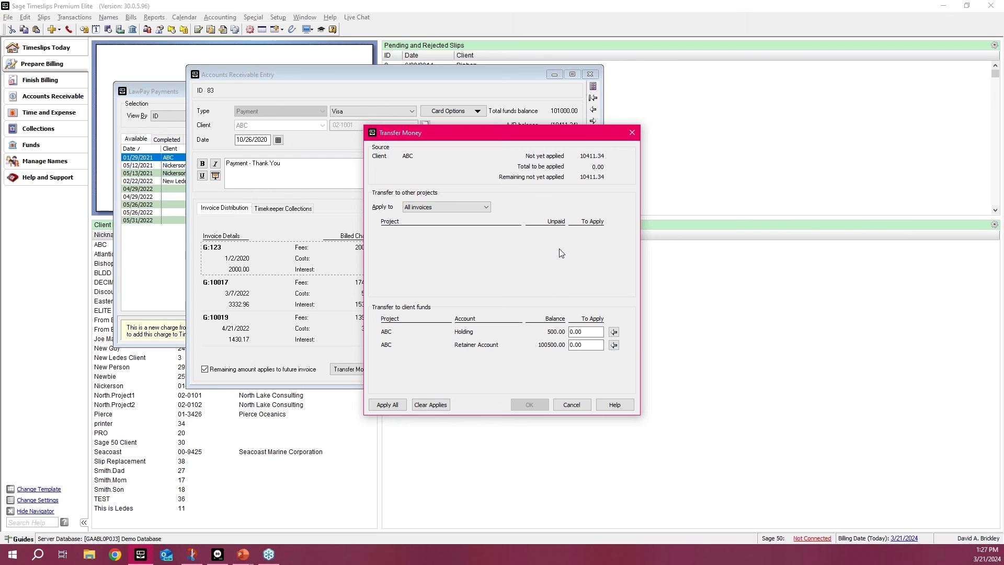
left_click(632, 134)
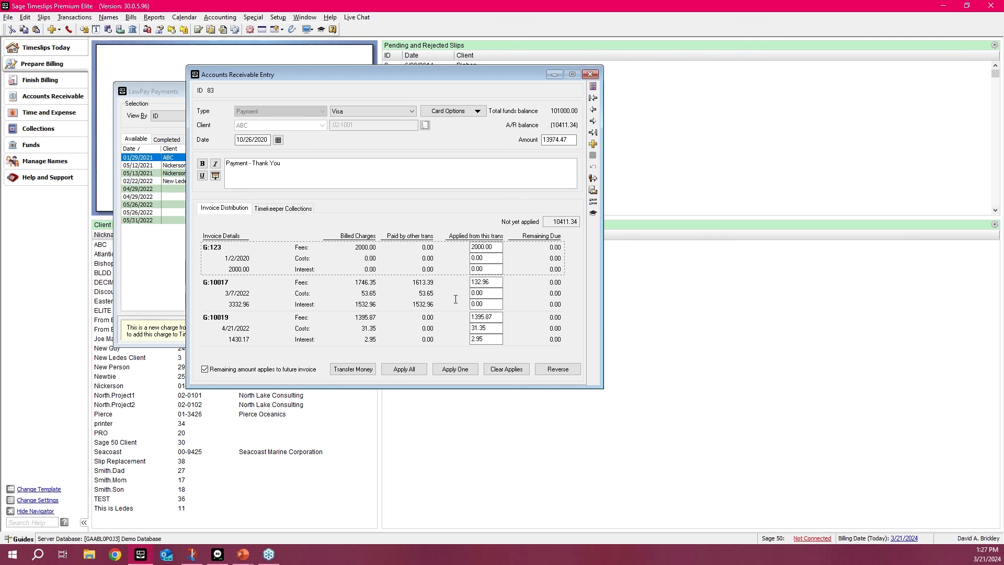
left_click(595, 76)
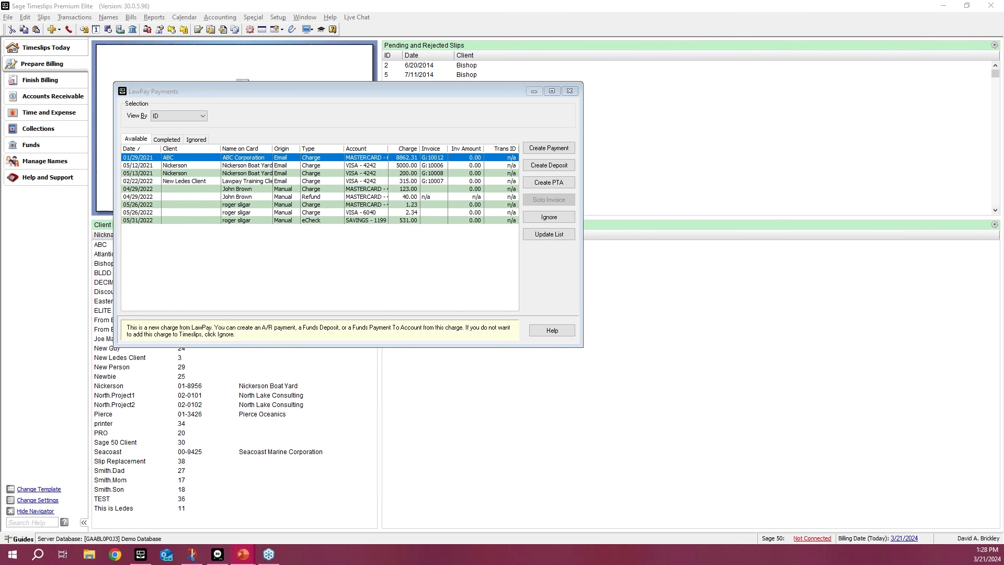